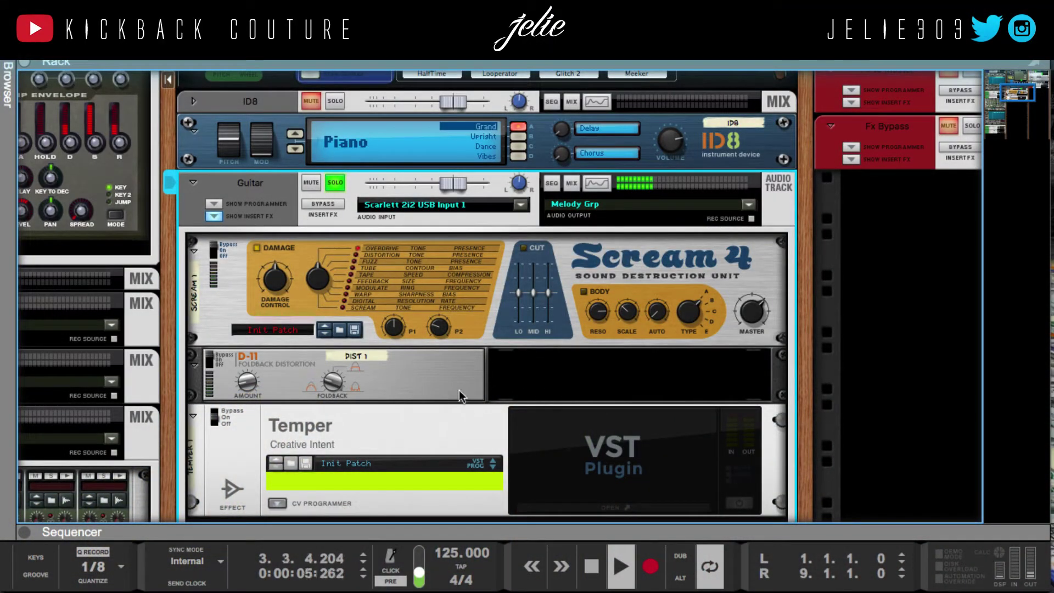
mouse_move(462, 348)
mouse_down()
mouse_move(472, 331)
mouse_move(470, 369)
mouse_move(474, 322)
mouse_up()
drag(451, 380, 445, 382)
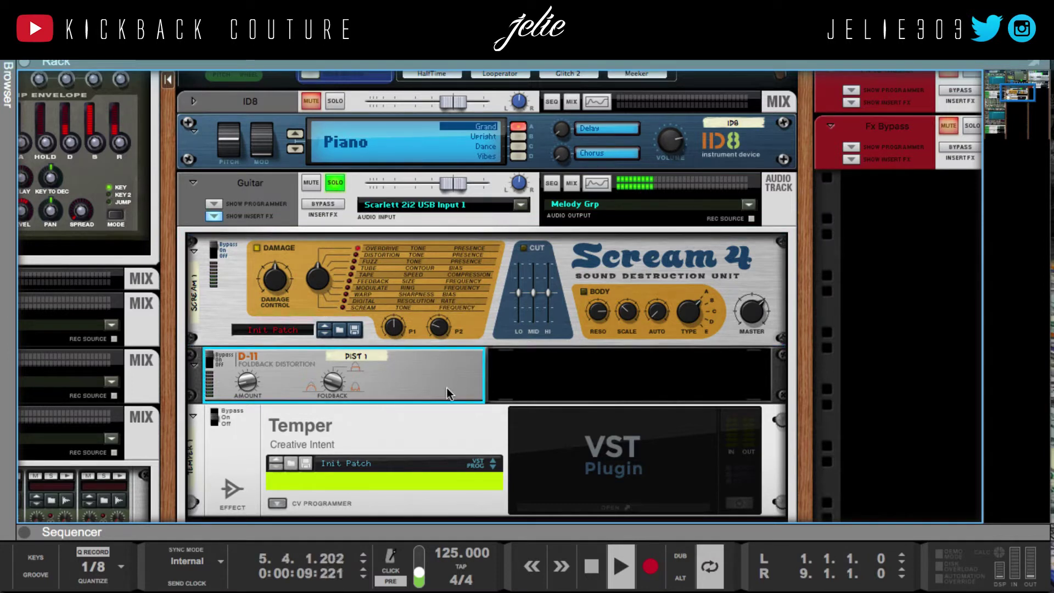
click(439, 435)
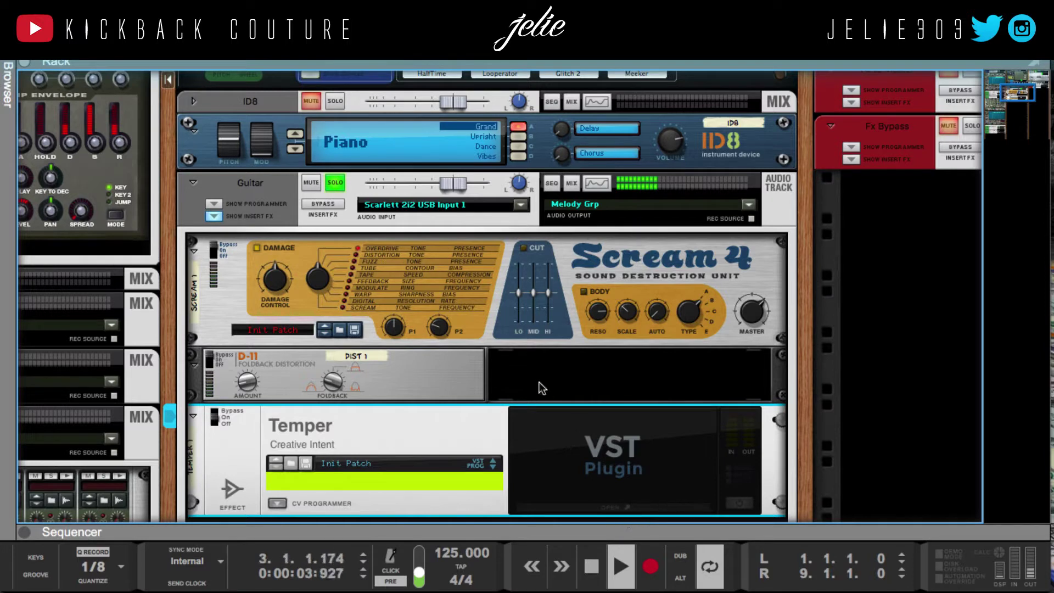
scroll(540, 388, down, 1)
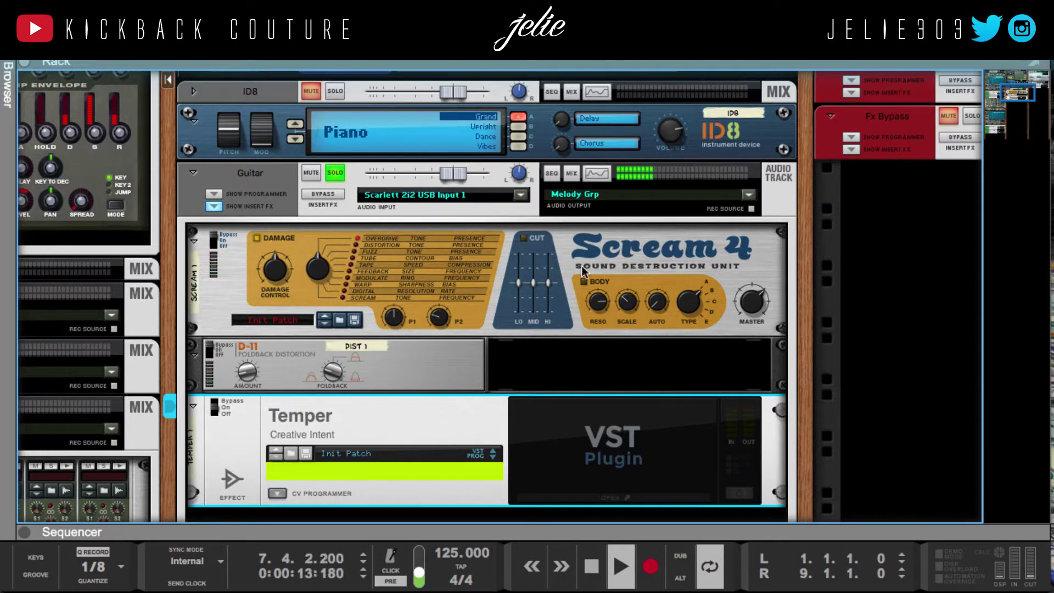
- Switch on the Scream 4, lower its Damage Control and set the damage type to Tape
click(213, 241)
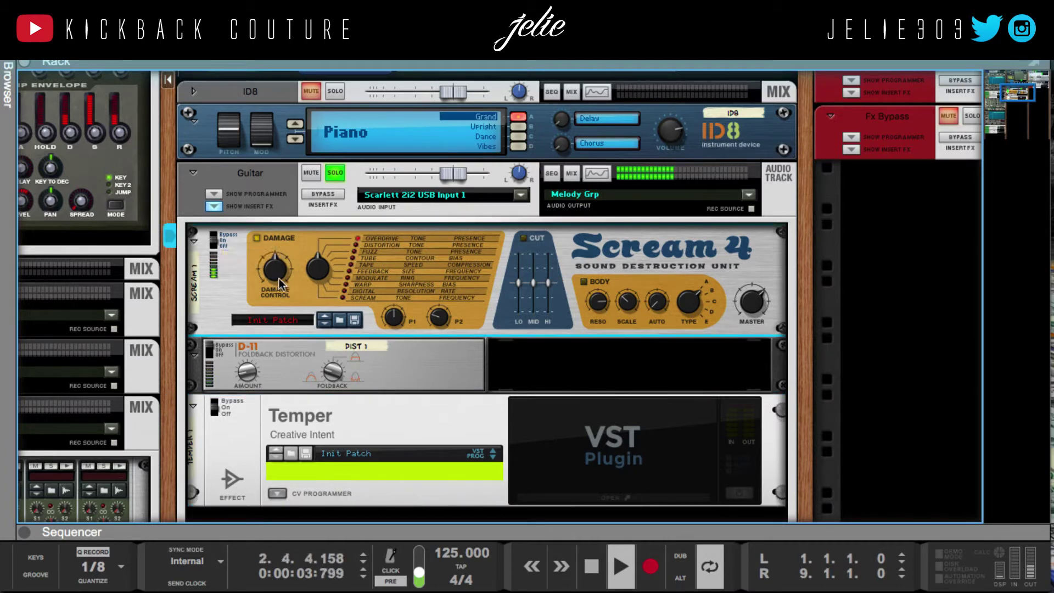
drag(276, 271, 294, 305)
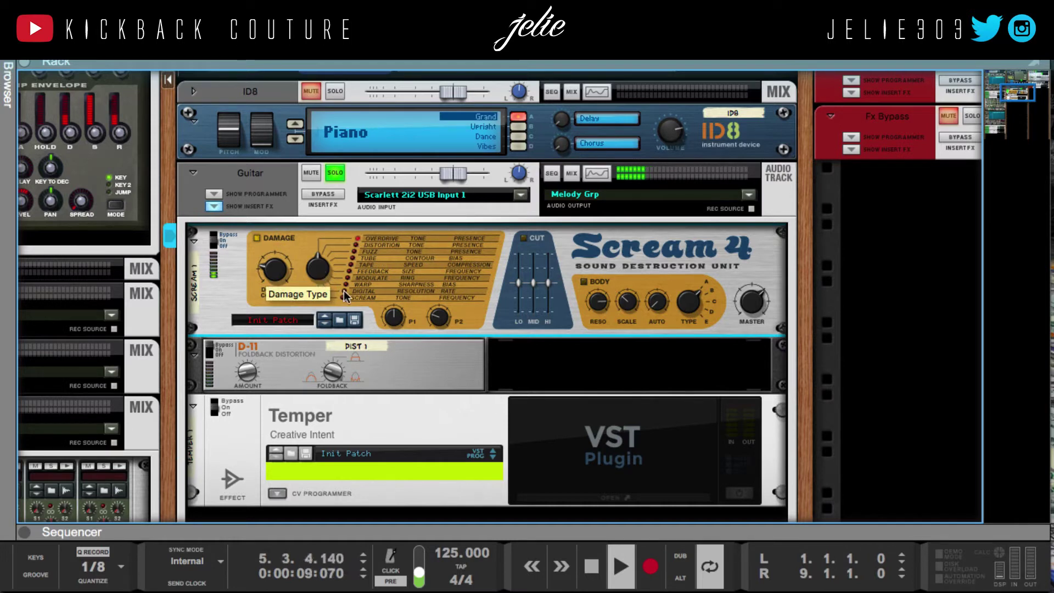
click(359, 289)
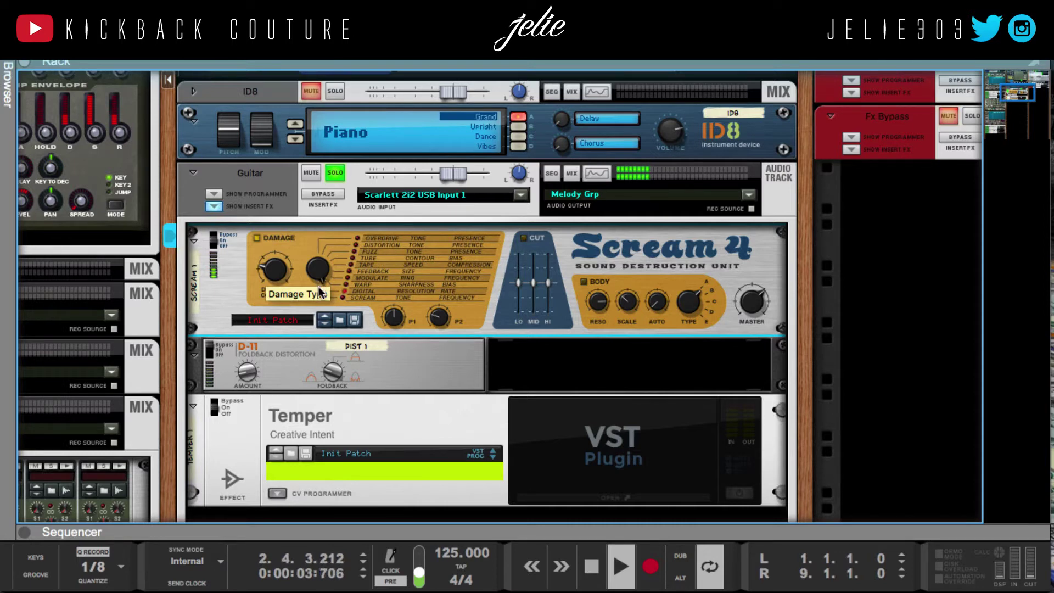
drag(321, 269, 326, 331)
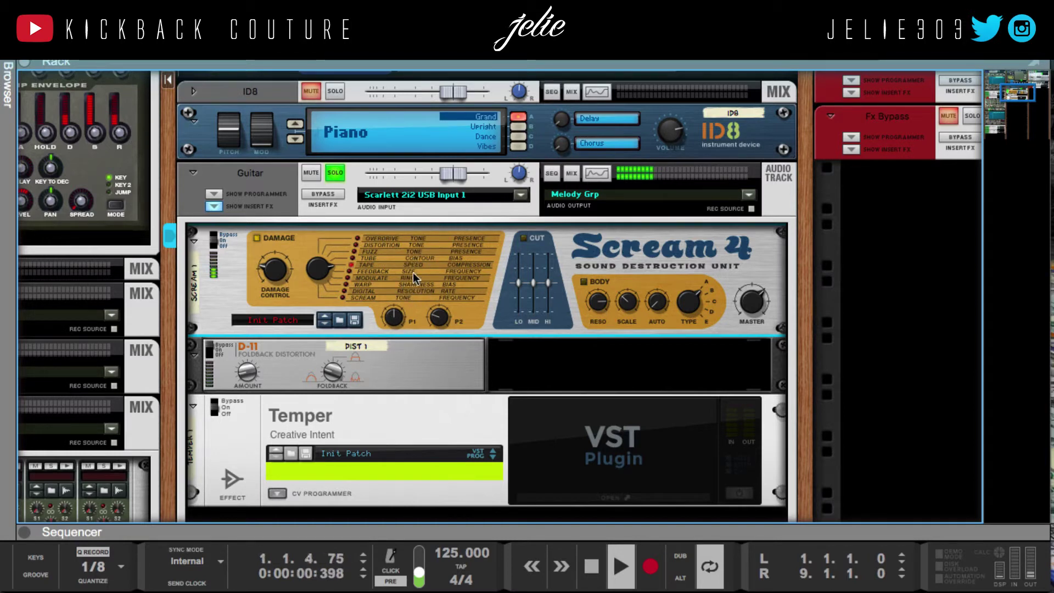
- Adjust the Scream 4's P1 (Speed) and P2 (Compression) parameters for the Tape damage type
drag(395, 322, 372, 267)
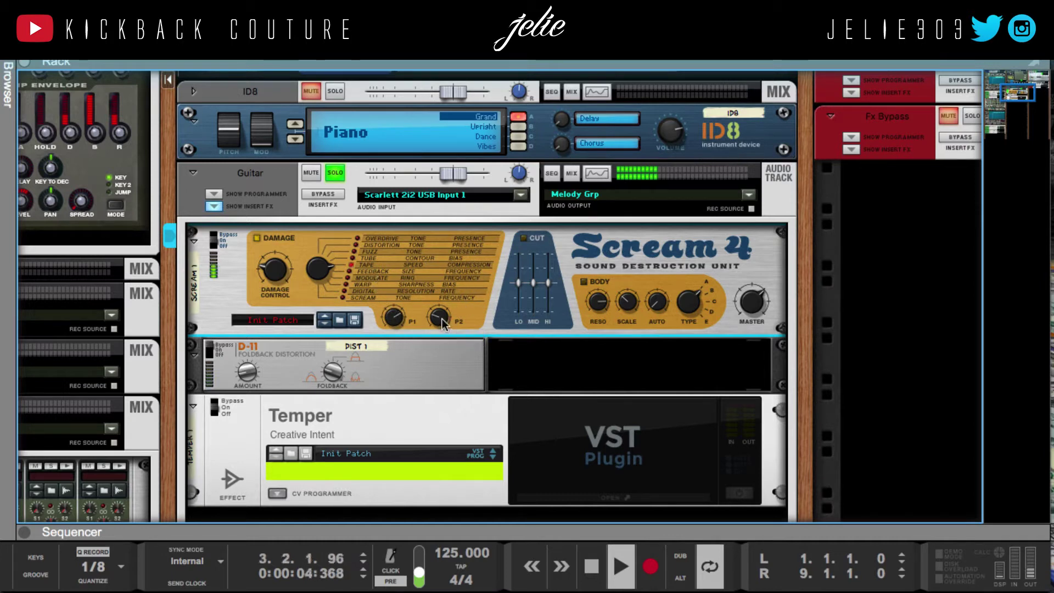
drag(439, 317, 423, 252)
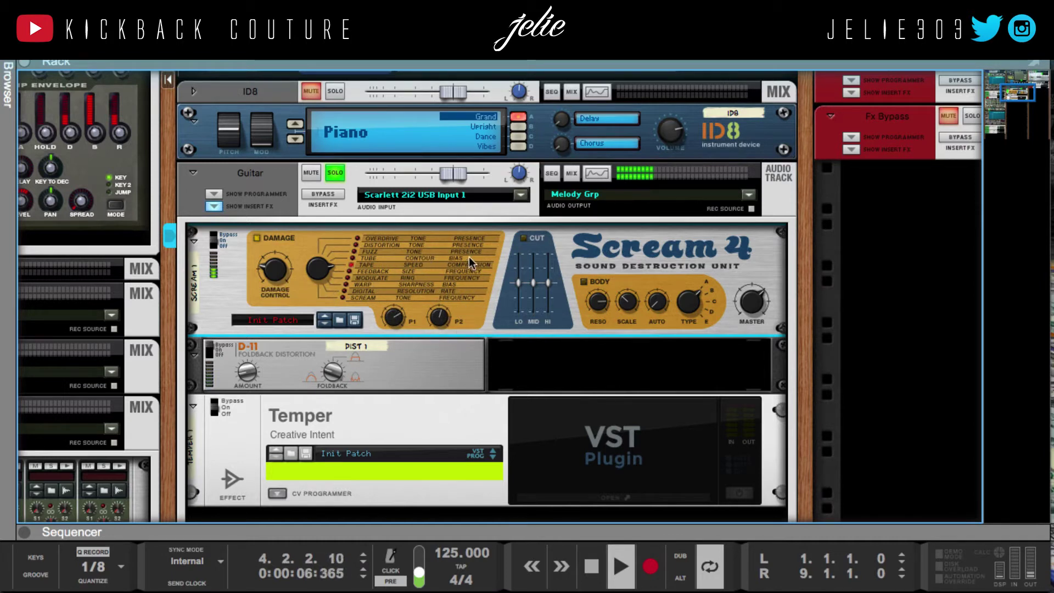
drag(447, 321, 426, 284)
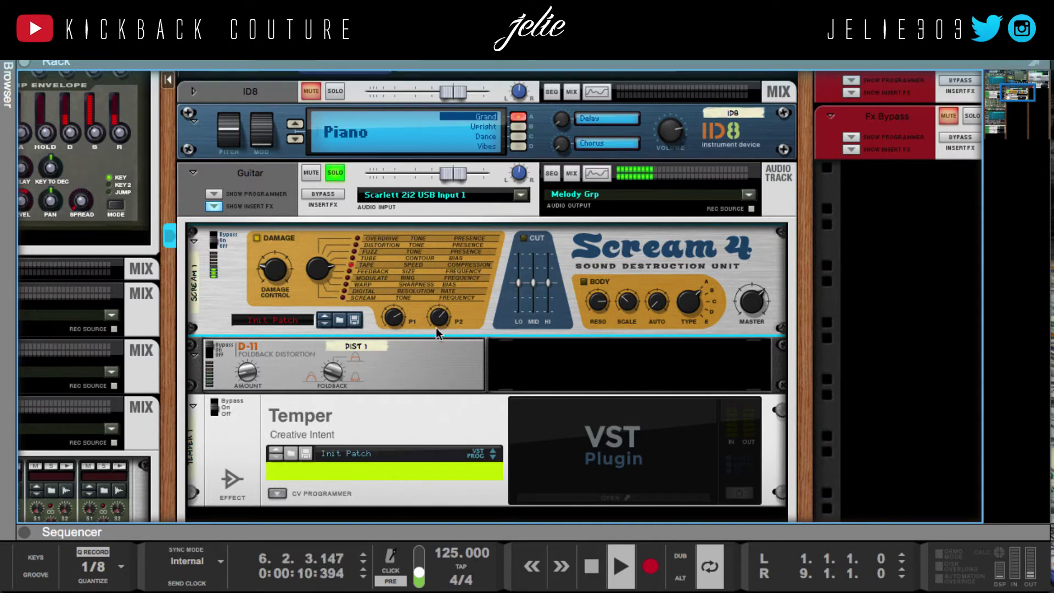
drag(436, 327, 433, 311)
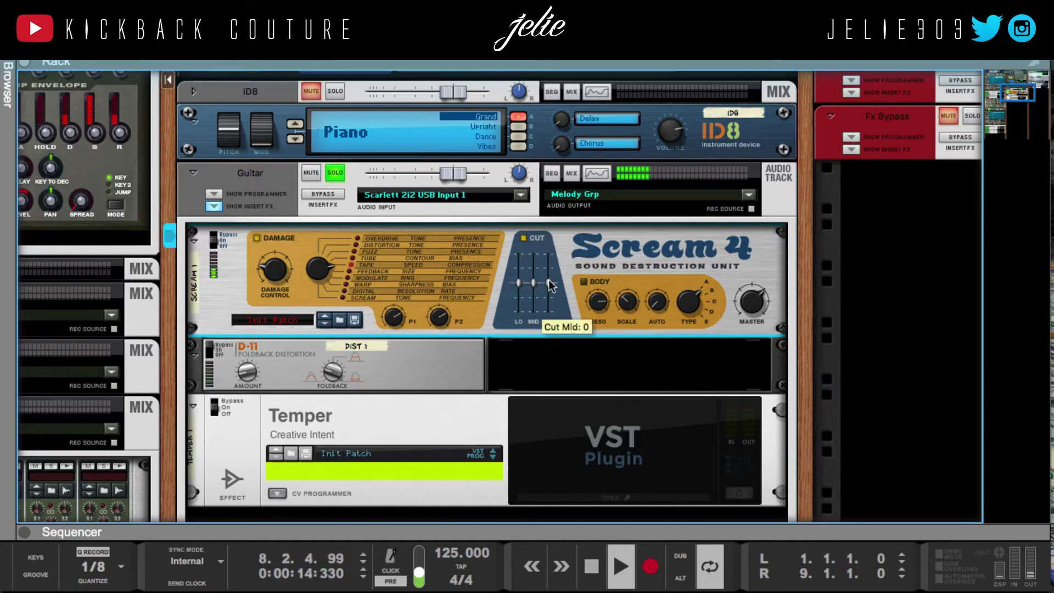
- Shape the Scream 4's Cut section by setting Mid to 24 and Lo to -33
mouse_move(551, 284)
mouse_down()
mouse_move(551, 256)
mouse_move(552, 283)
mouse_move(536, 275)
mouse_up()
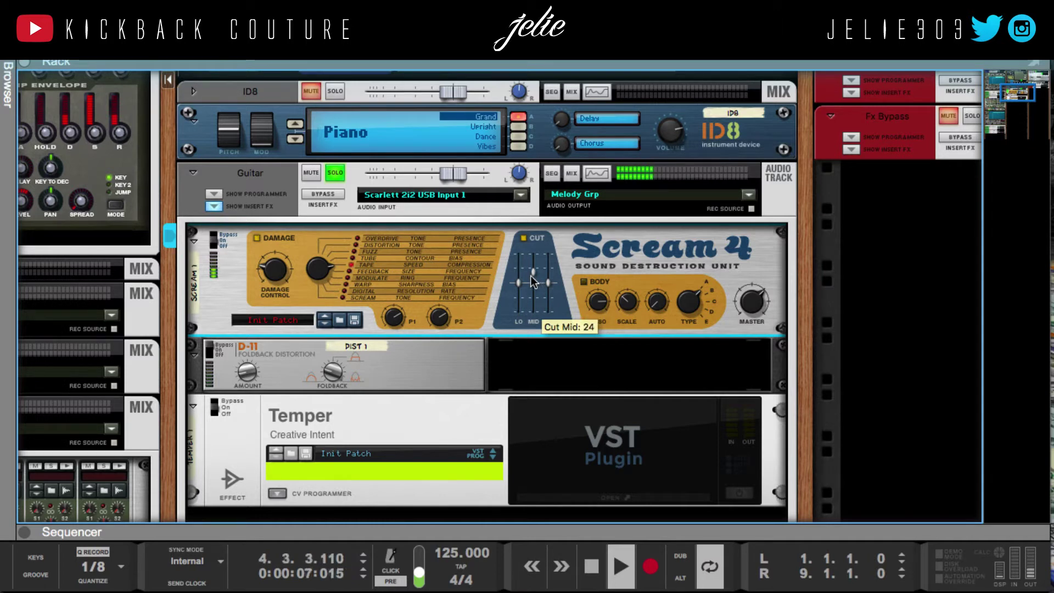
drag(517, 284, 523, 299)
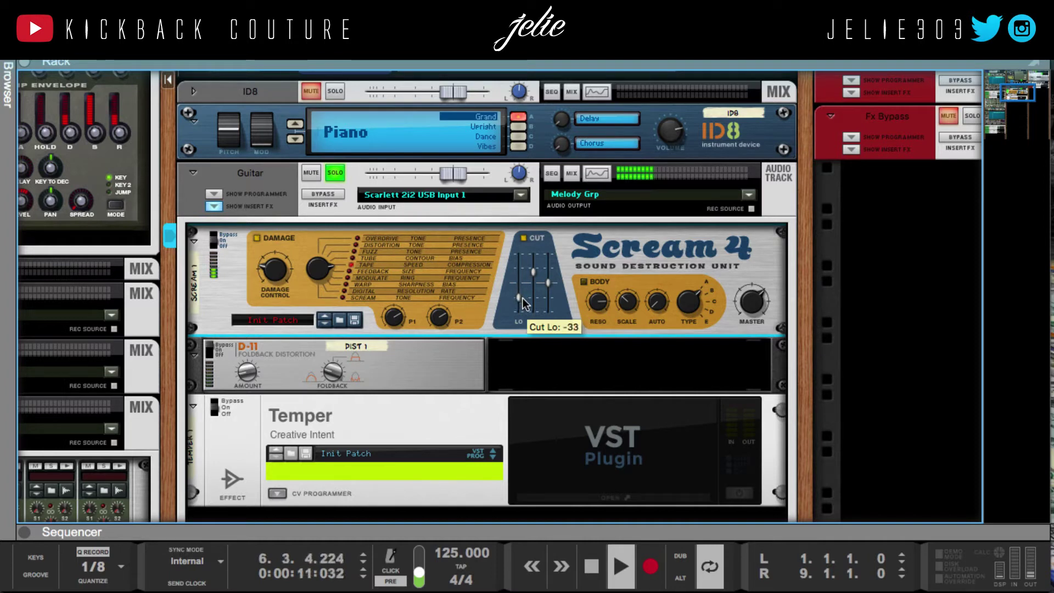
- Enable the high pass filter in the Guitar channel's Spectrum EQ and close the EQ window
click(598, 173)
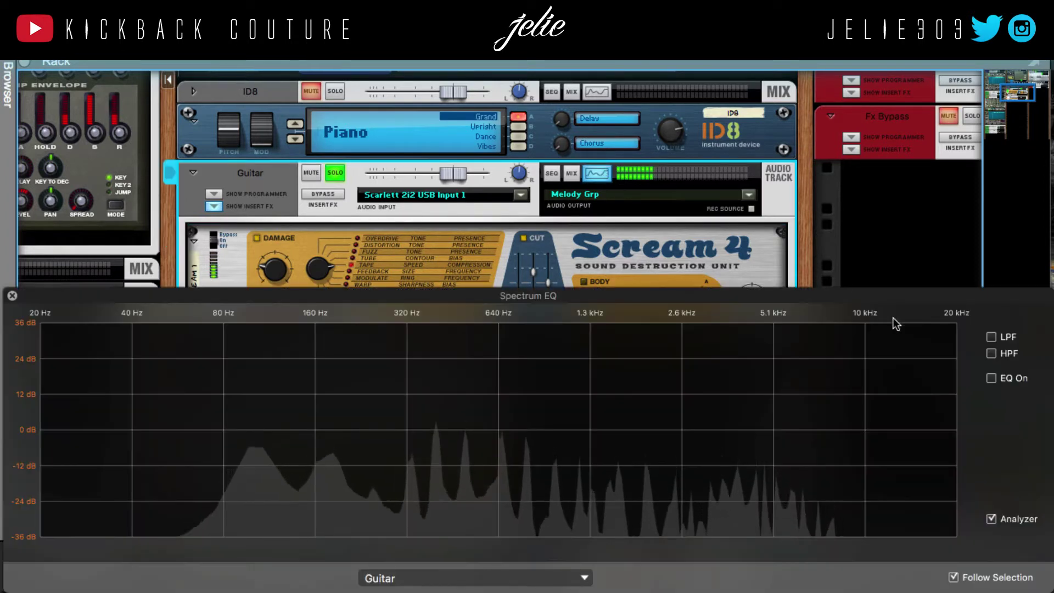
click(991, 354)
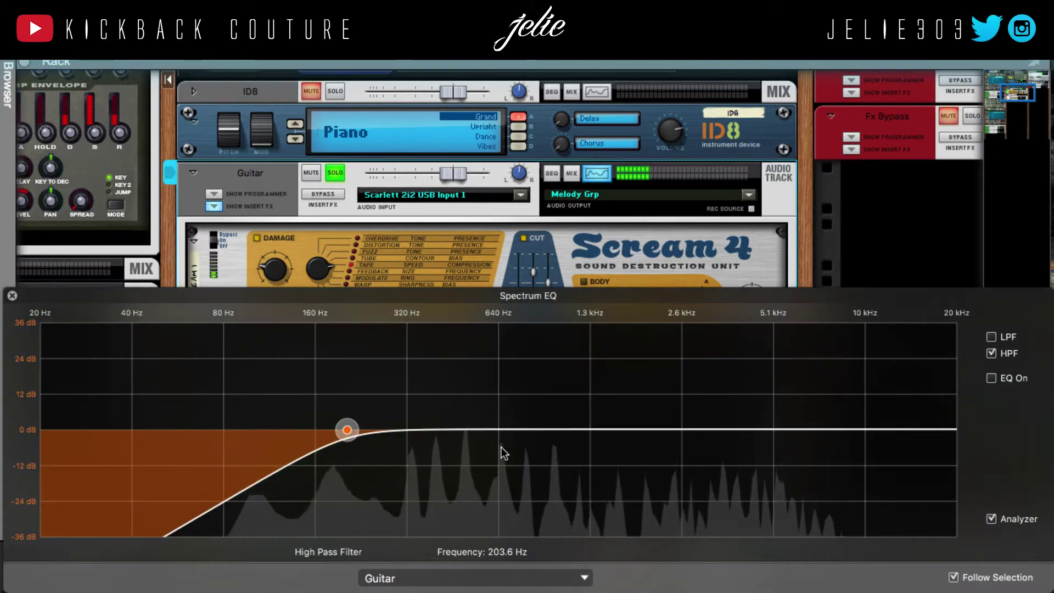
click(11, 298)
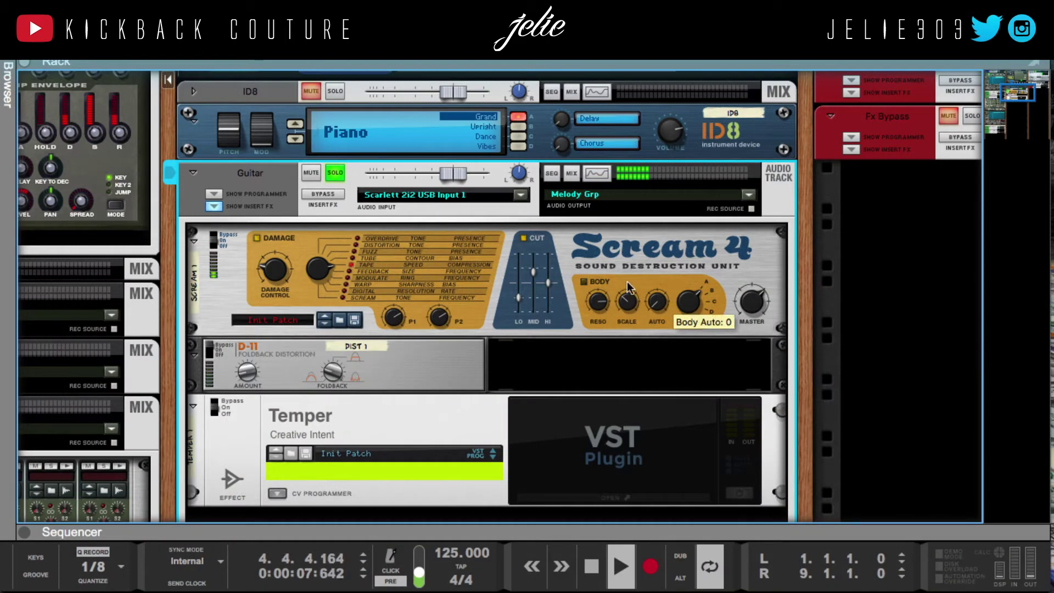
- Turn on the Scream 4's Body section, setting Resonance to 111 and Auto to about 102, and adjust its Scale and Type
click(597, 281)
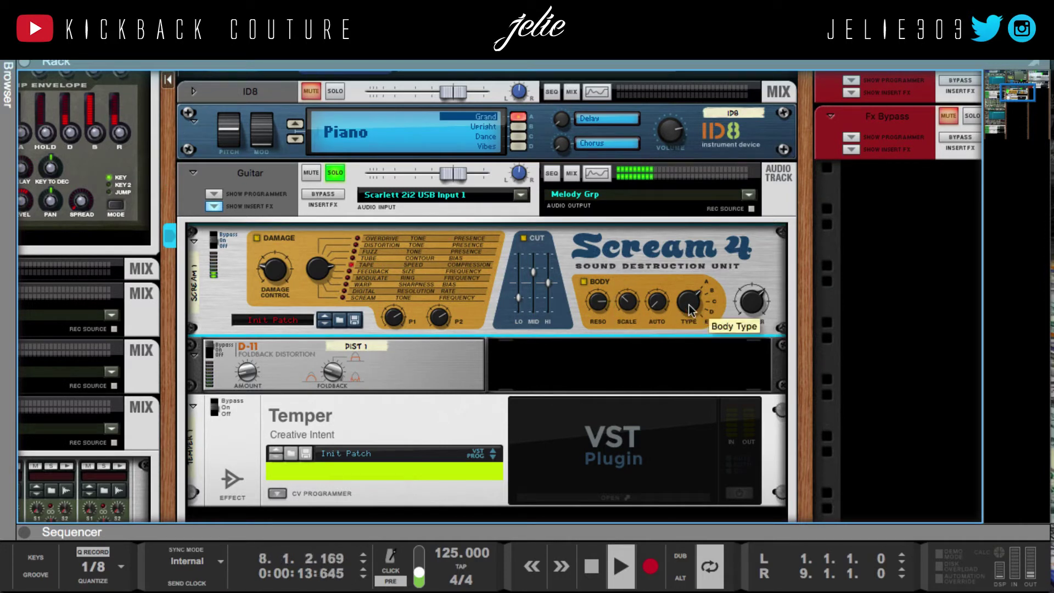
mouse_move(598, 307)
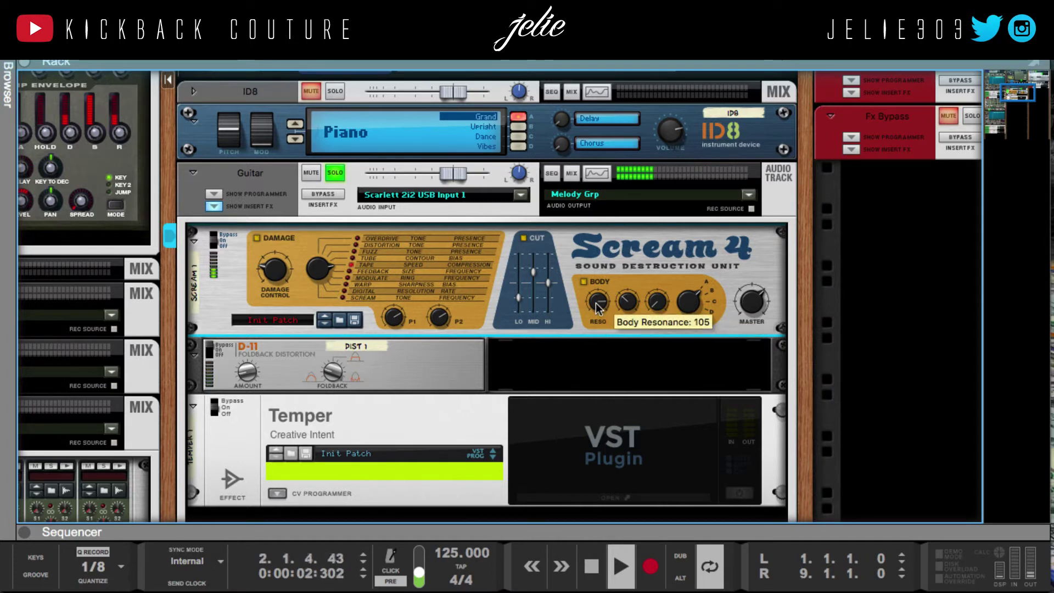
drag(597, 317, 668, 277)
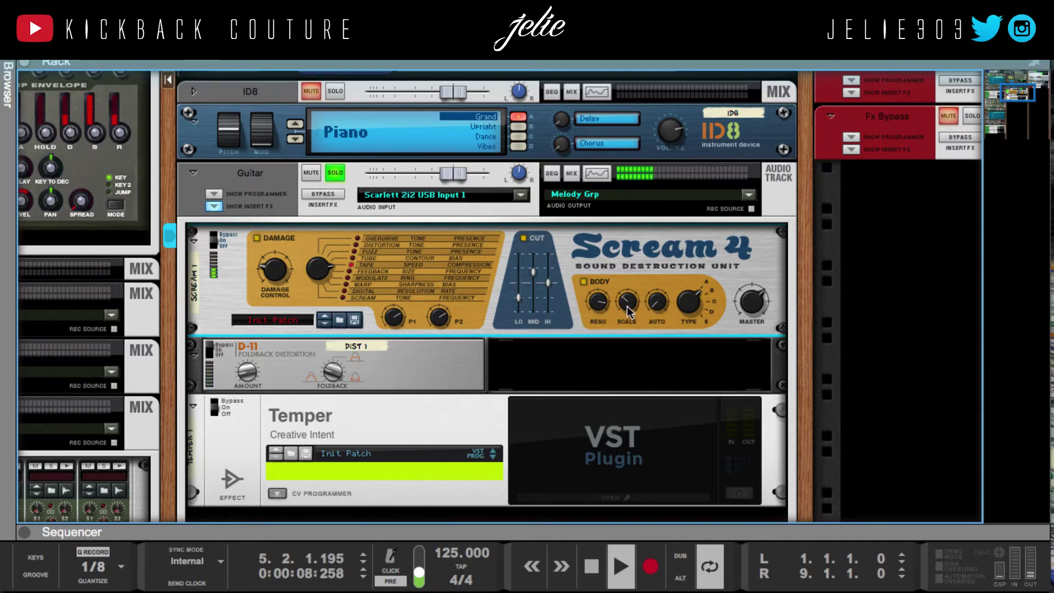
mouse_move(629, 312)
drag(627, 312, 601, 175)
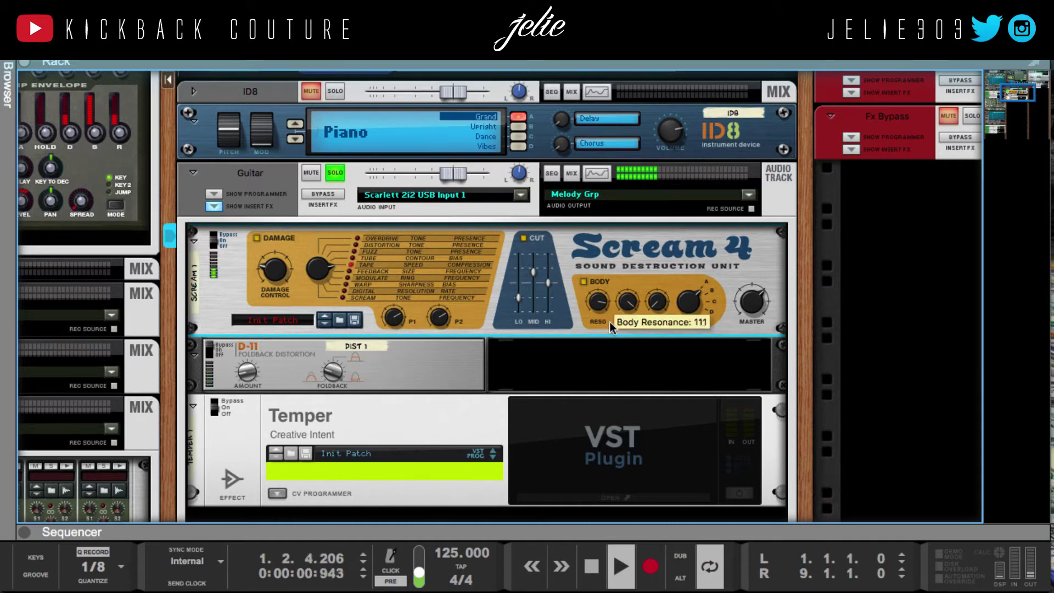
drag(628, 308, 599, 355)
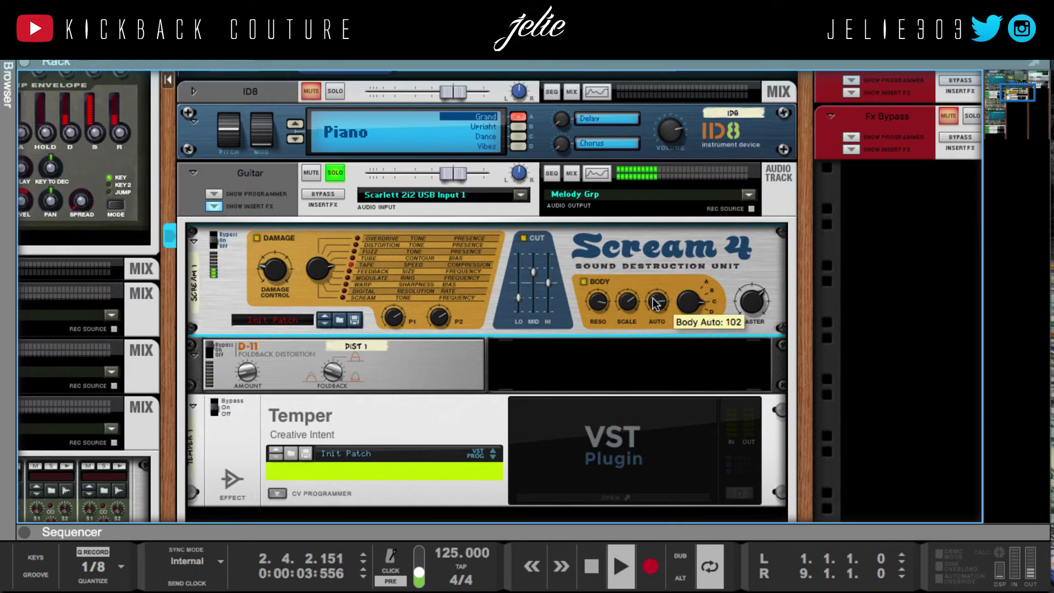
scroll(653, 296, up, 10)
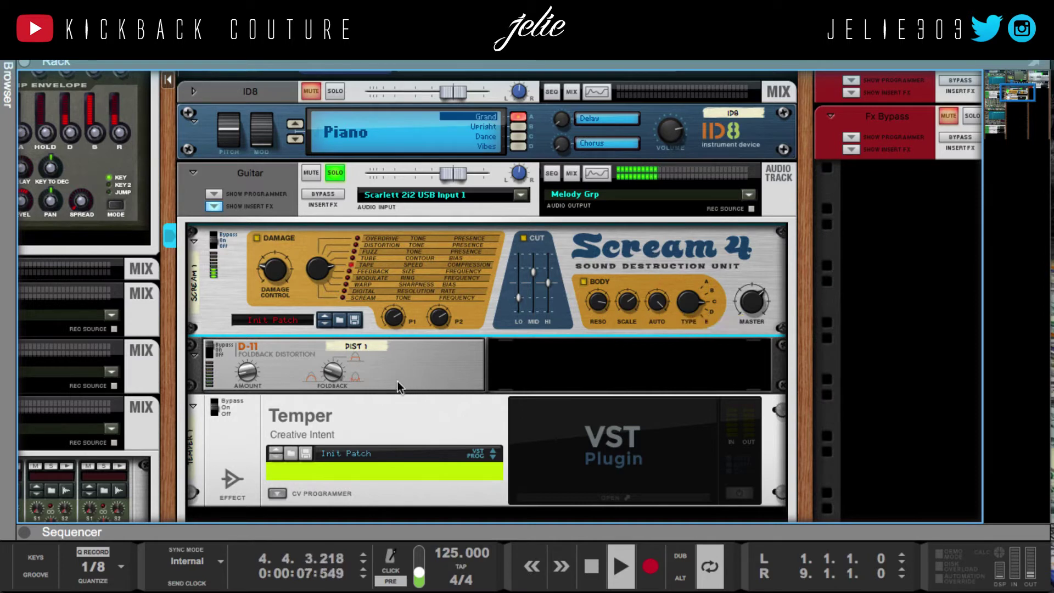
- Bypass the Scream 4 and switch on the D-11 Foldback Distortion
scroll(340, 340, down, 1)
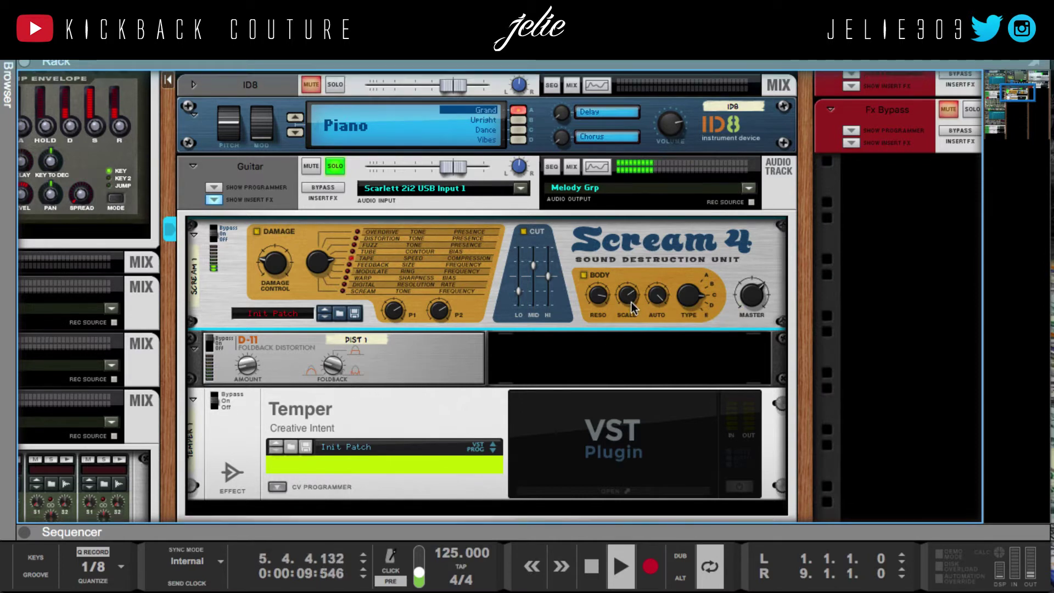
scroll(421, 327, down, 1)
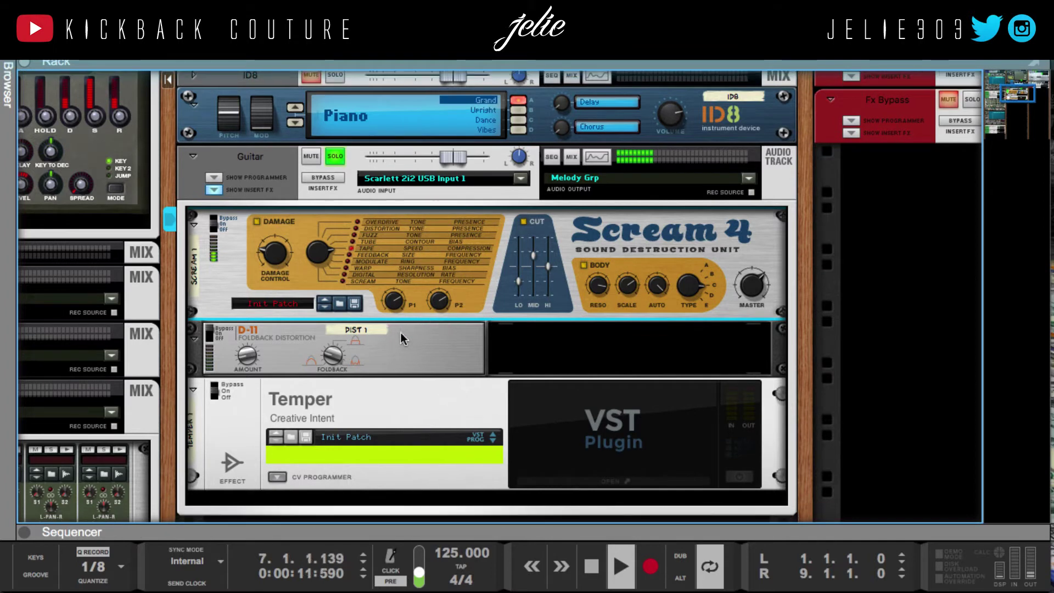
click(411, 329)
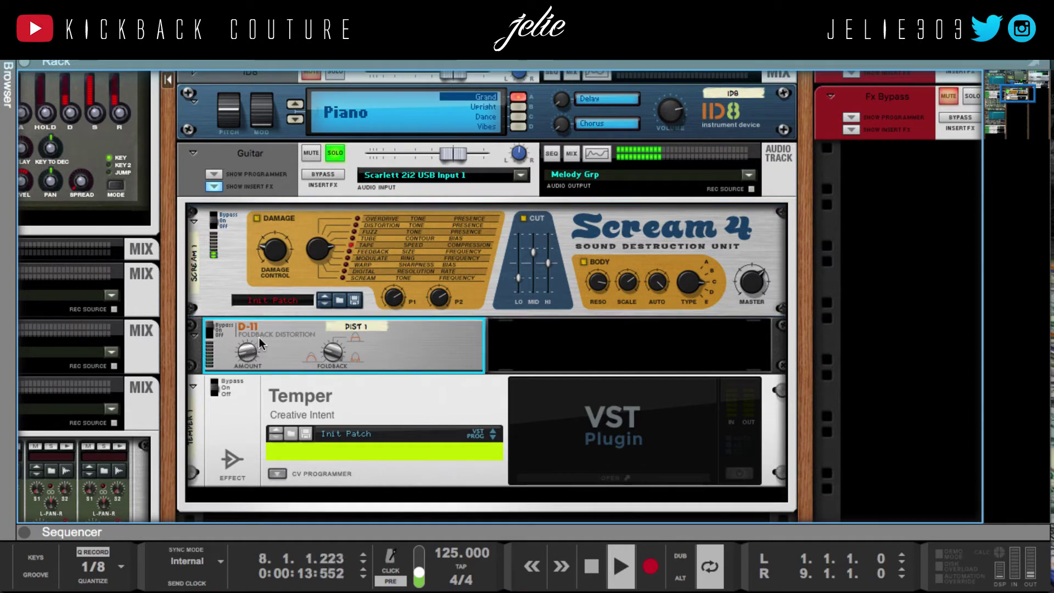
click(212, 222)
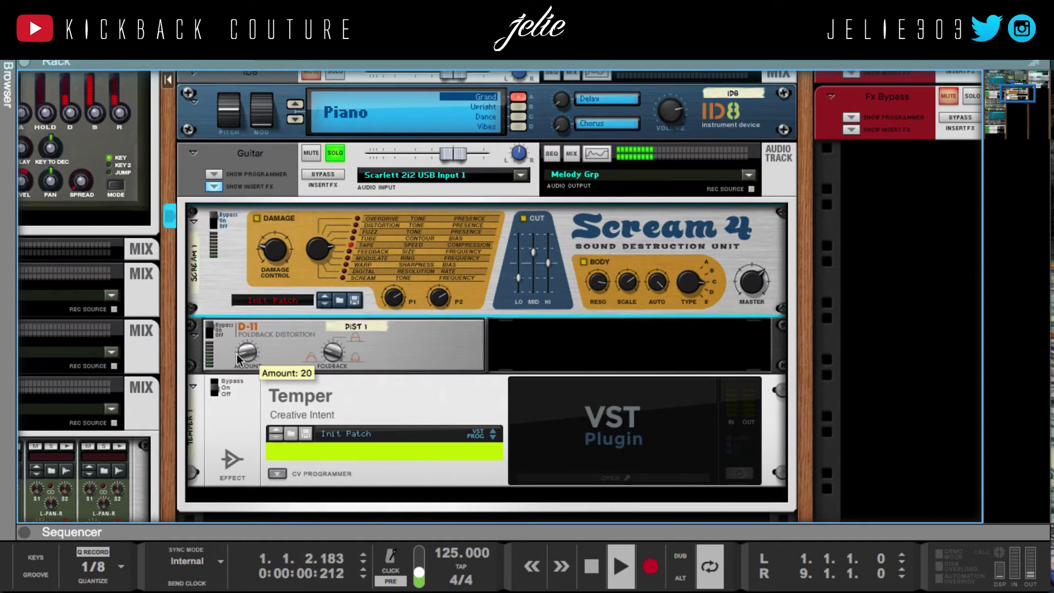
click(292, 348)
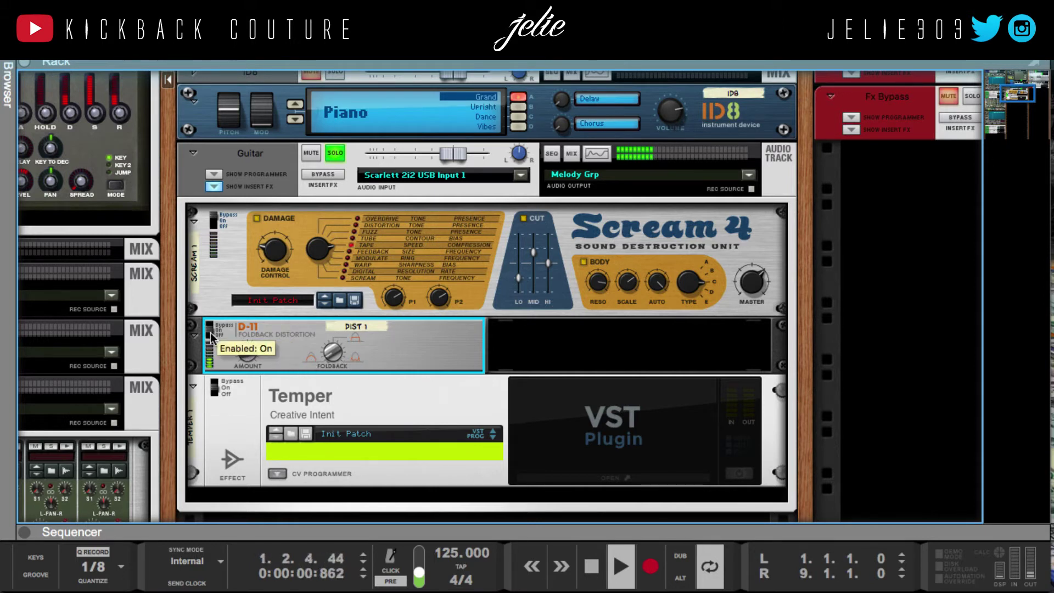
- Sweep the D-11's Foldback from 0 up to 127
mouse_move(253, 352)
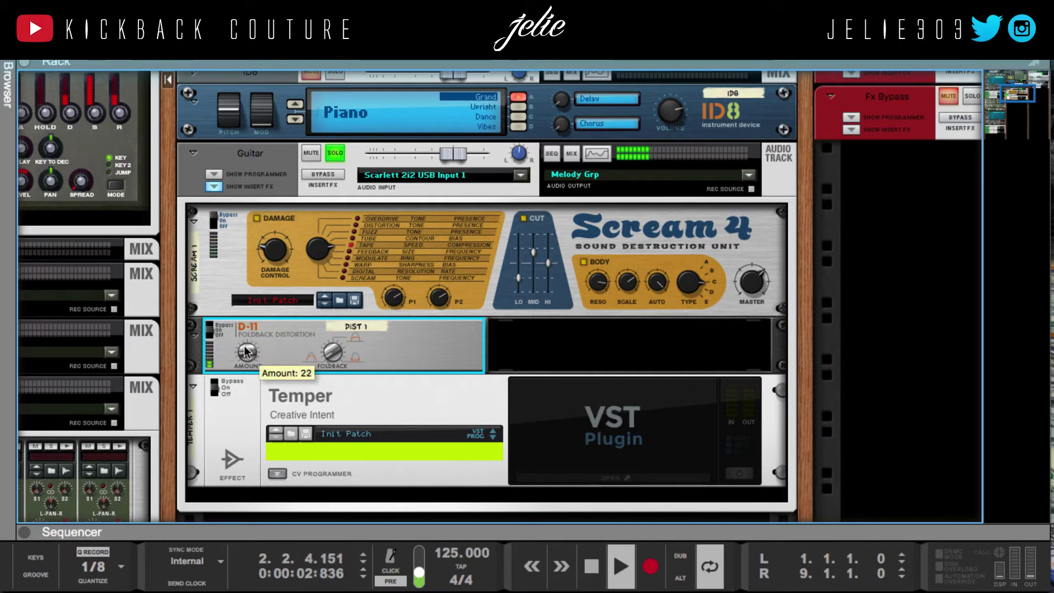
mouse_move(335, 357)
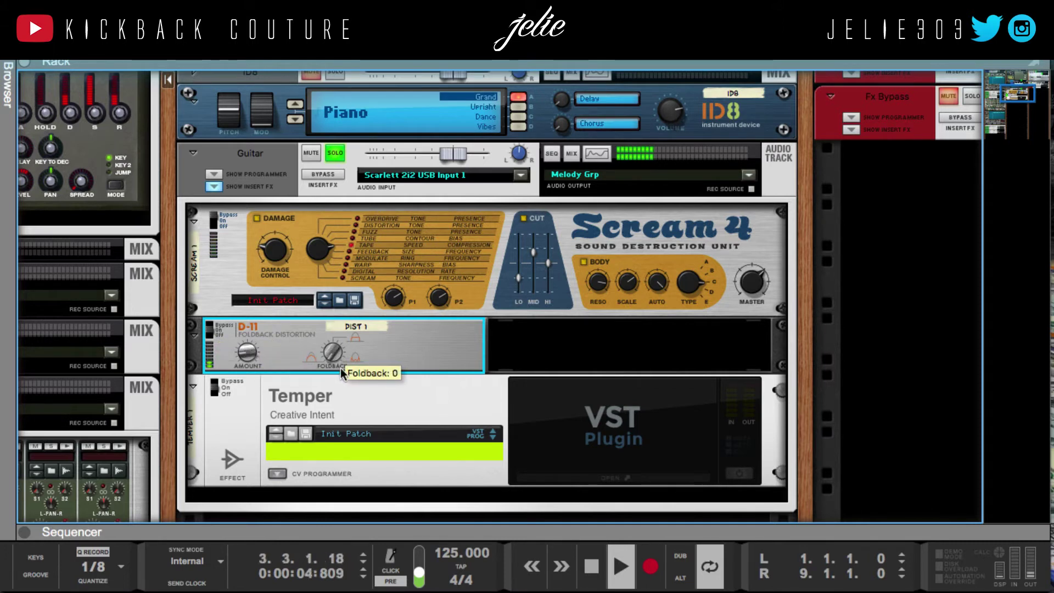
drag(343, 372, 314, 328)
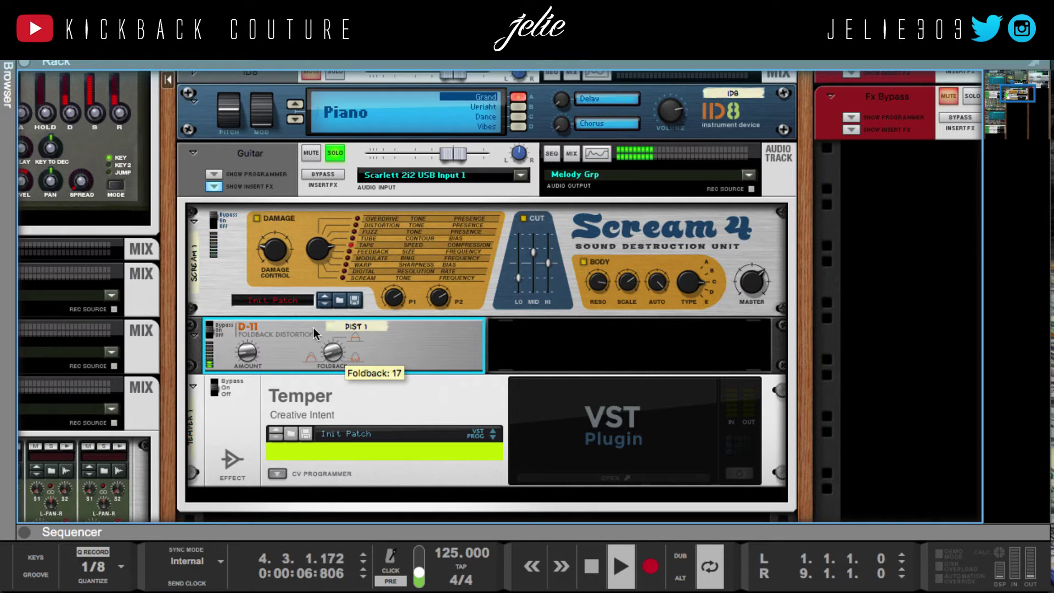
drag(308, 276, 307, 251)
drag(334, 370, 314, 299)
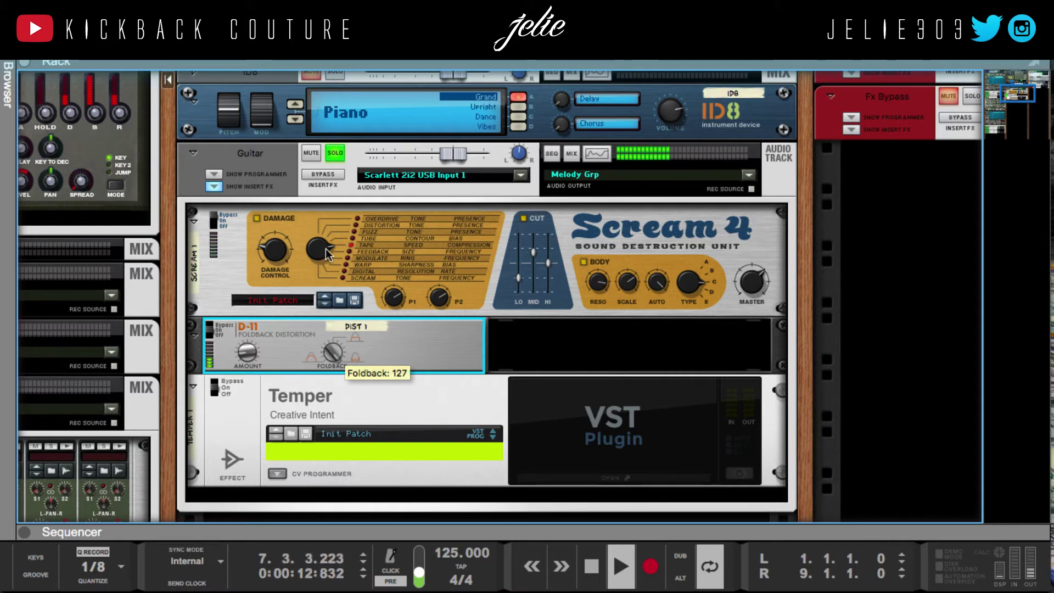
- Adjust the D-11's Amount and reduce its Foldback to about 49
drag(326, 249, 297, 306)
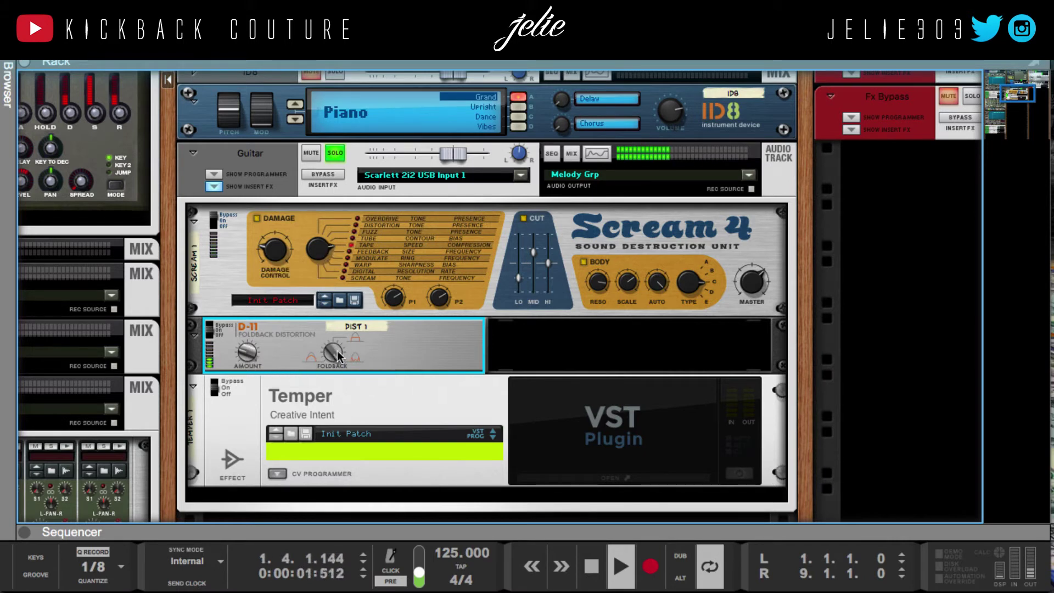
mouse_move(334, 355)
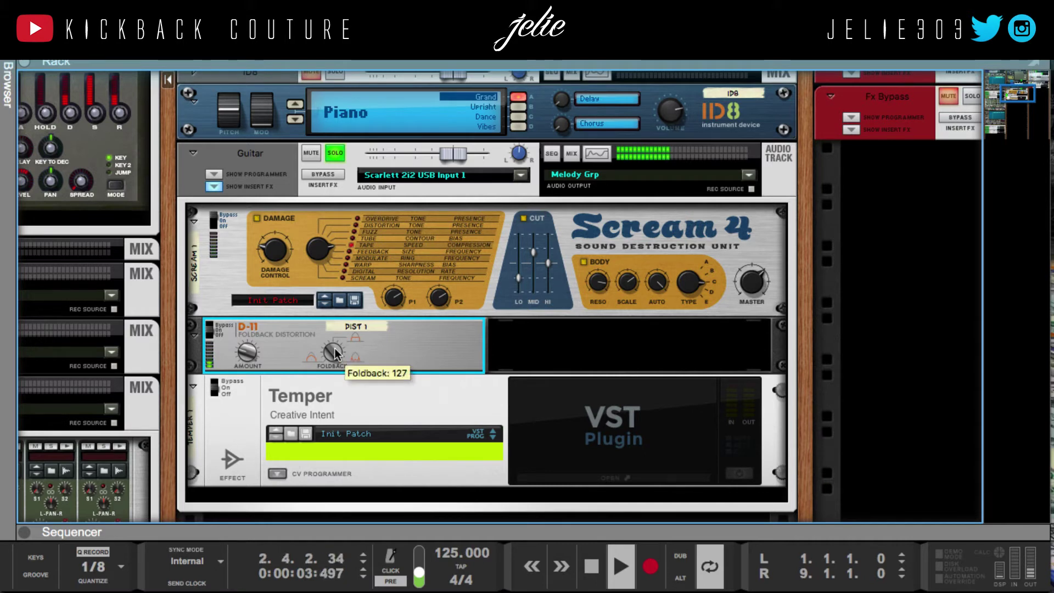
drag(345, 428, 348, 451)
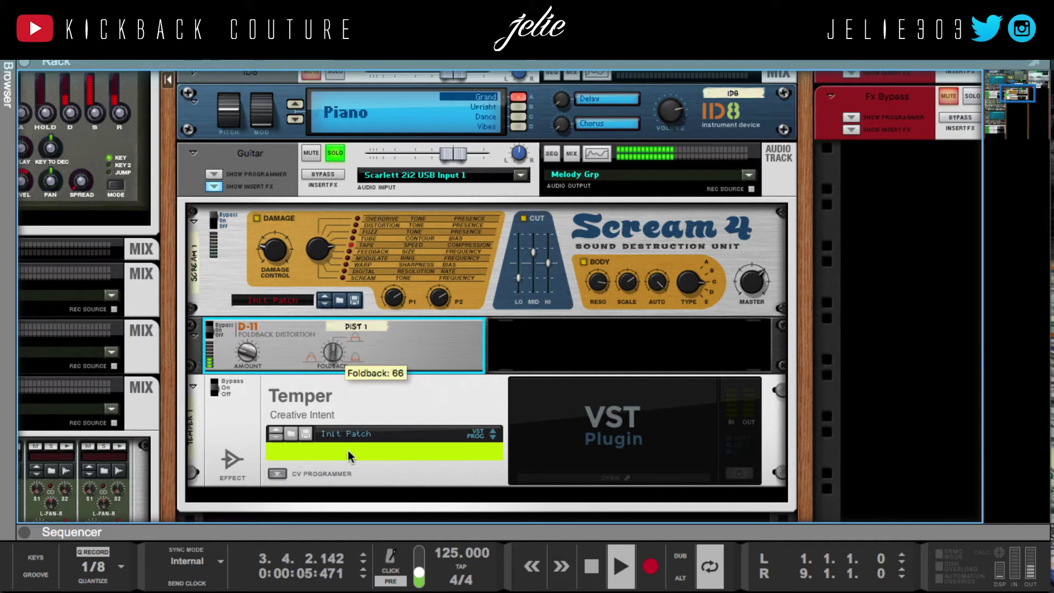
mouse_move(338, 361)
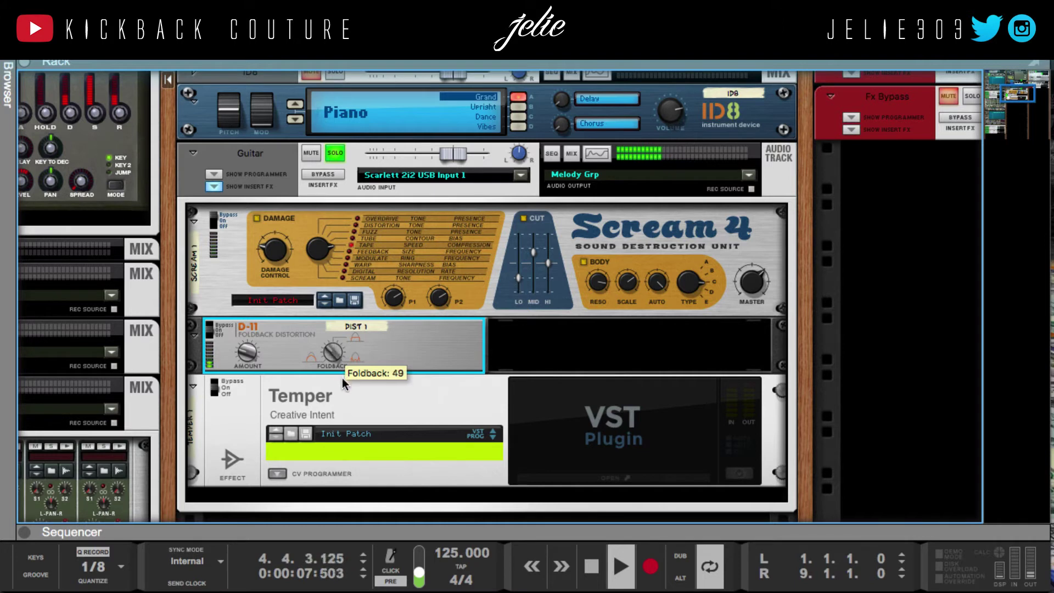
- Open the Temper plugin's interface, move its window out of the way, and set the filter's Cutoff to 2.5 kHz and Resonance to 3.8
mouse_move(245, 358)
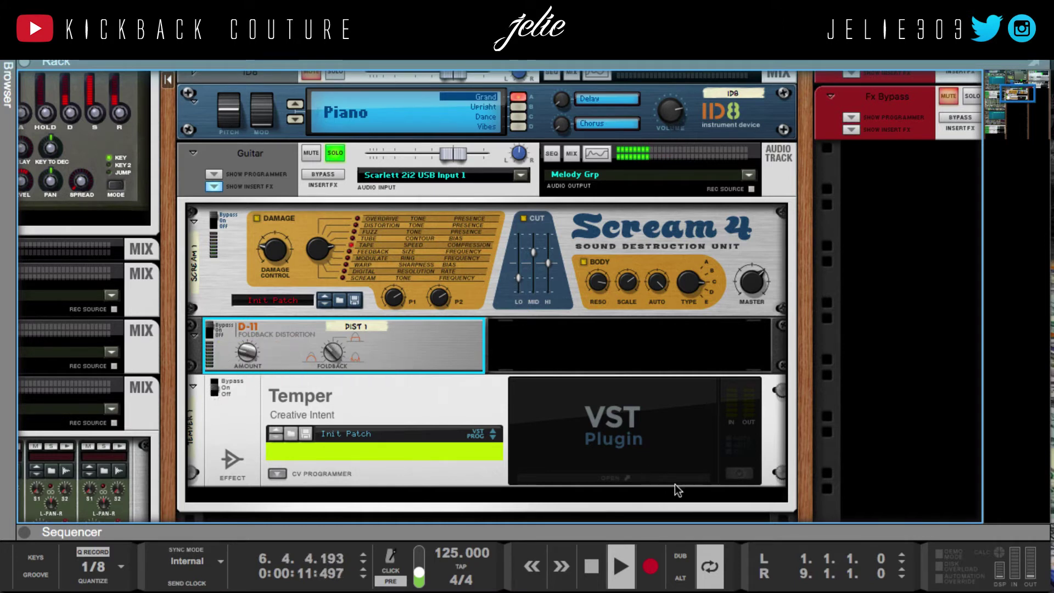
click(637, 477)
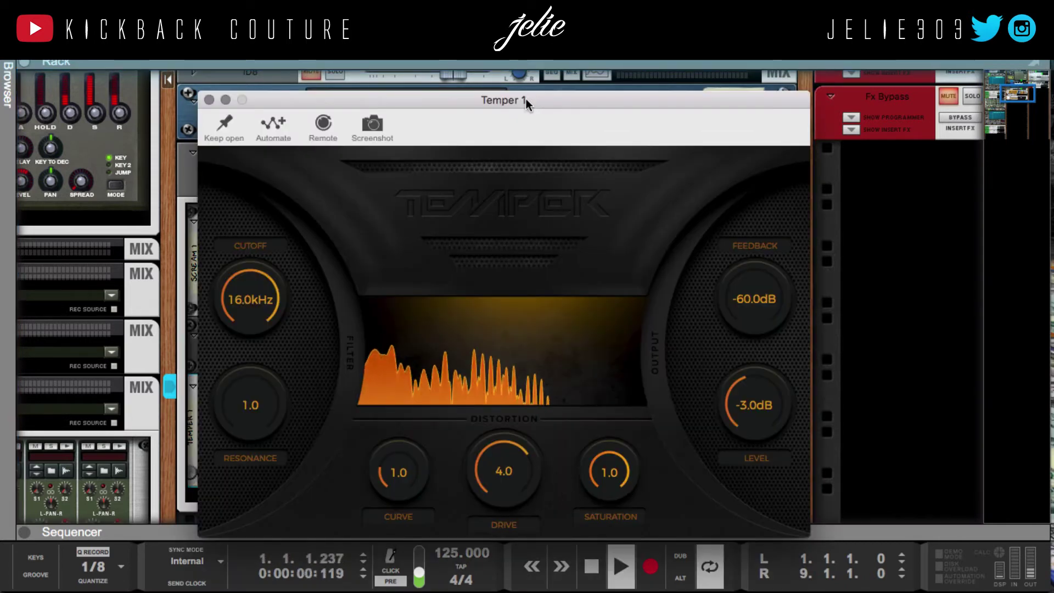
drag(526, 100, 531, 54)
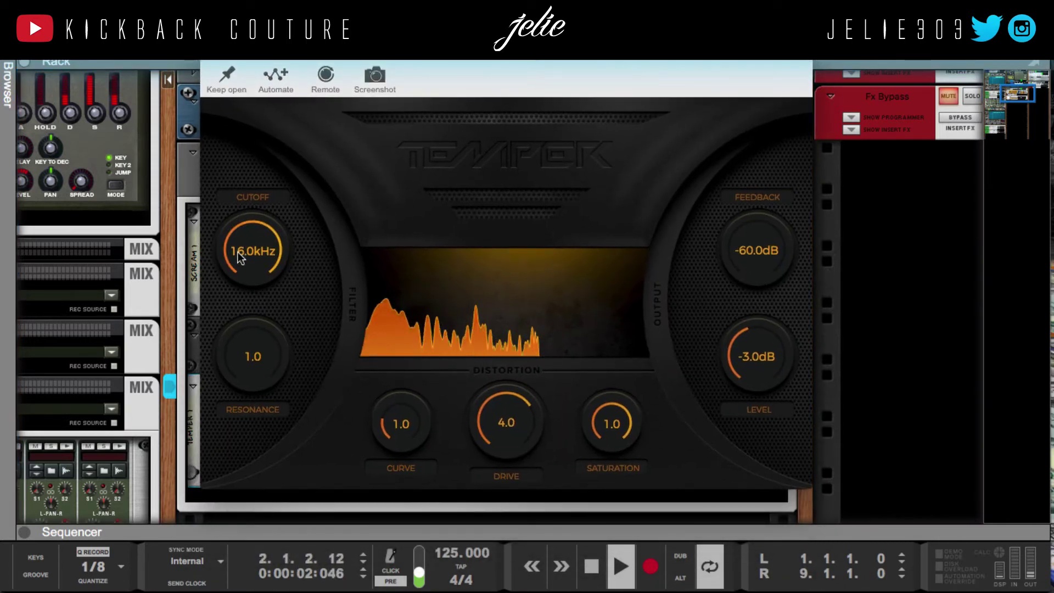
mouse_move(244, 259)
mouse_down()
mouse_move(260, 346)
mouse_move(231, 245)
mouse_up()
- Set Temper's distortion Curve to 1.8, Drive to 5.9 and Saturation to 0.8
drag(405, 412, 398, 371)
mouse_move(495, 428)
mouse_down()
mouse_move(493, 405)
mouse_move(505, 412)
mouse_up()
drag(614, 426, 615, 458)
- Set Temper's output Feedback to -50.2 dB and Level to -7.9 dB, and close its window
drag(757, 327, 761, 368)
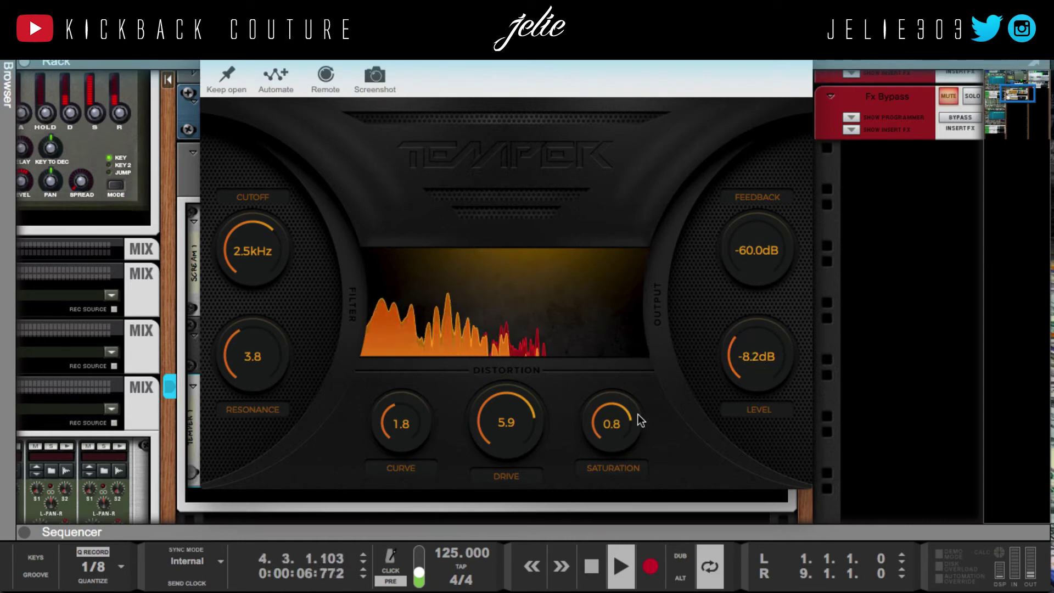
drag(757, 252, 756, 197)
drag(759, 364, 759, 358)
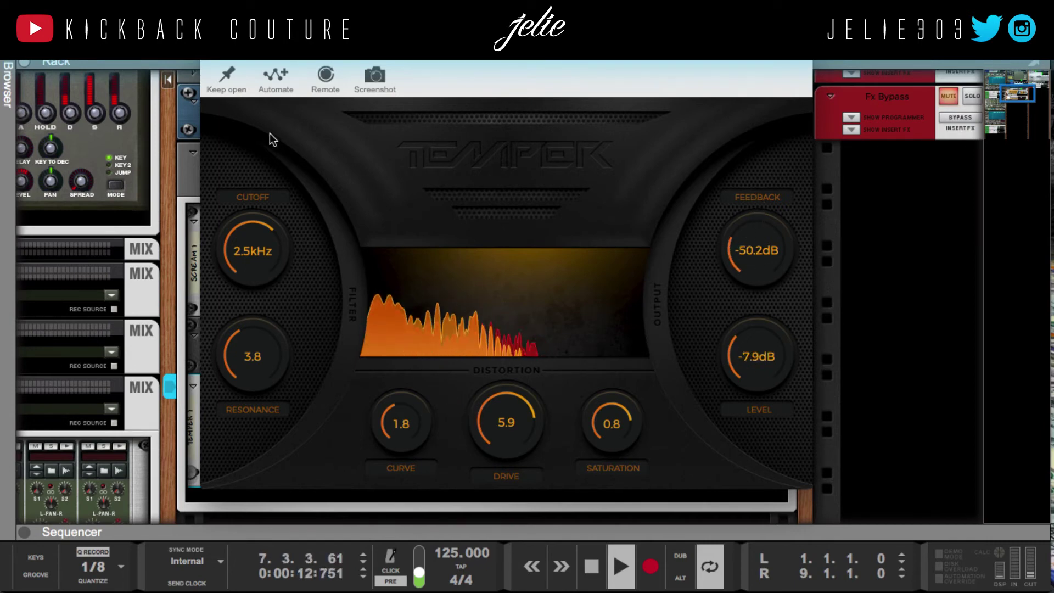
key(super+w)
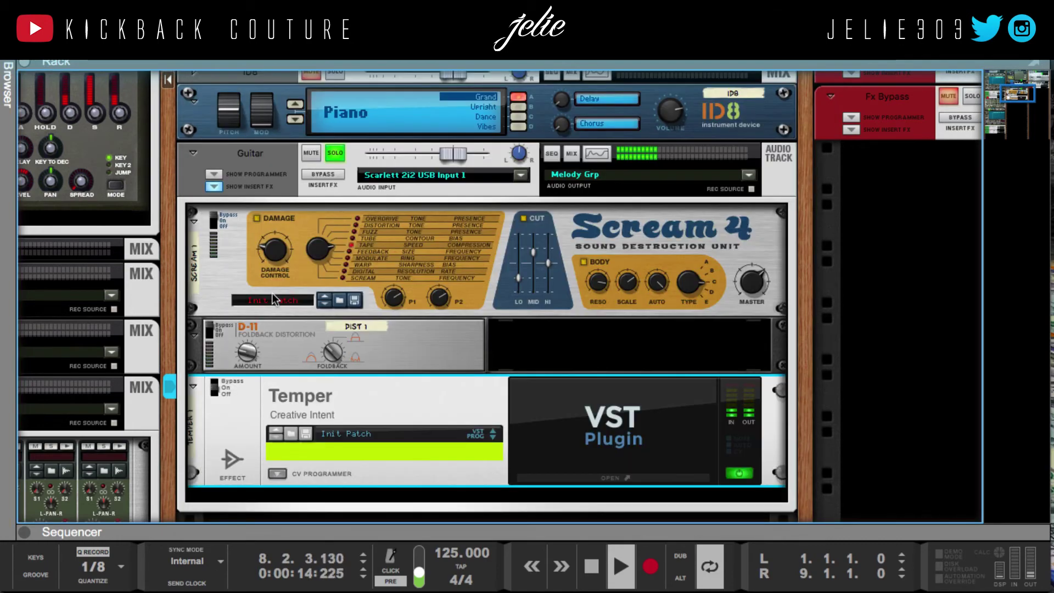
click(582, 477)
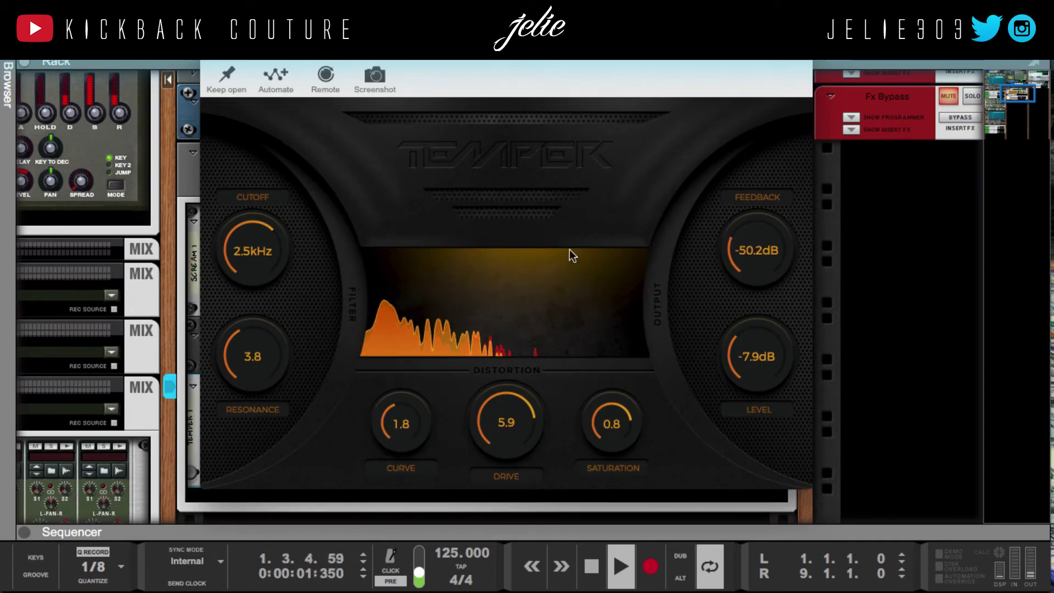
key(super+w)
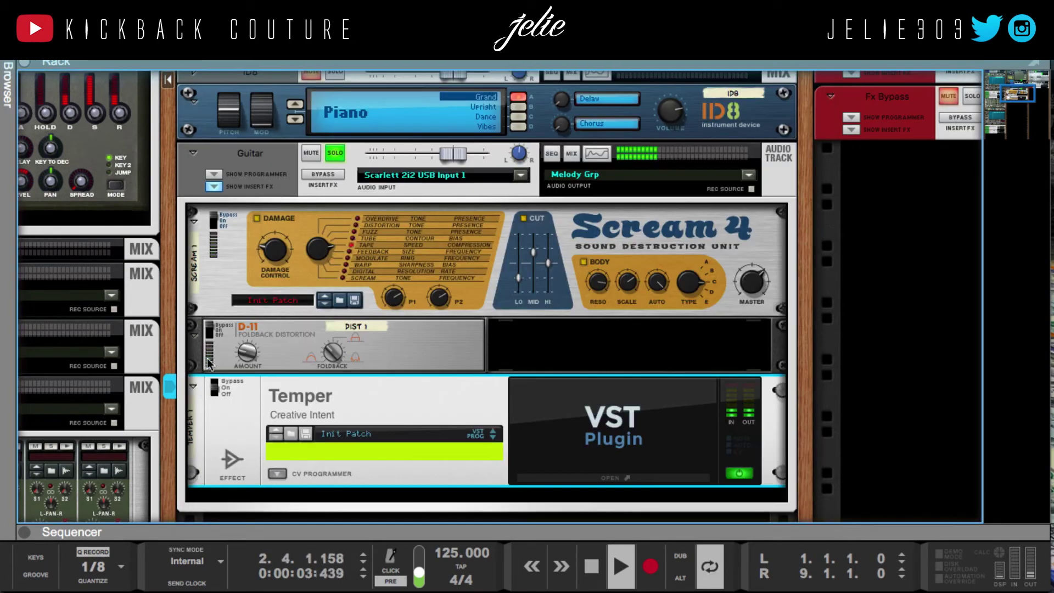
- Switch on the D-11 and examine its effect on the Guitar track in the Spectrum EQ, toggling the device to compare
click(212, 336)
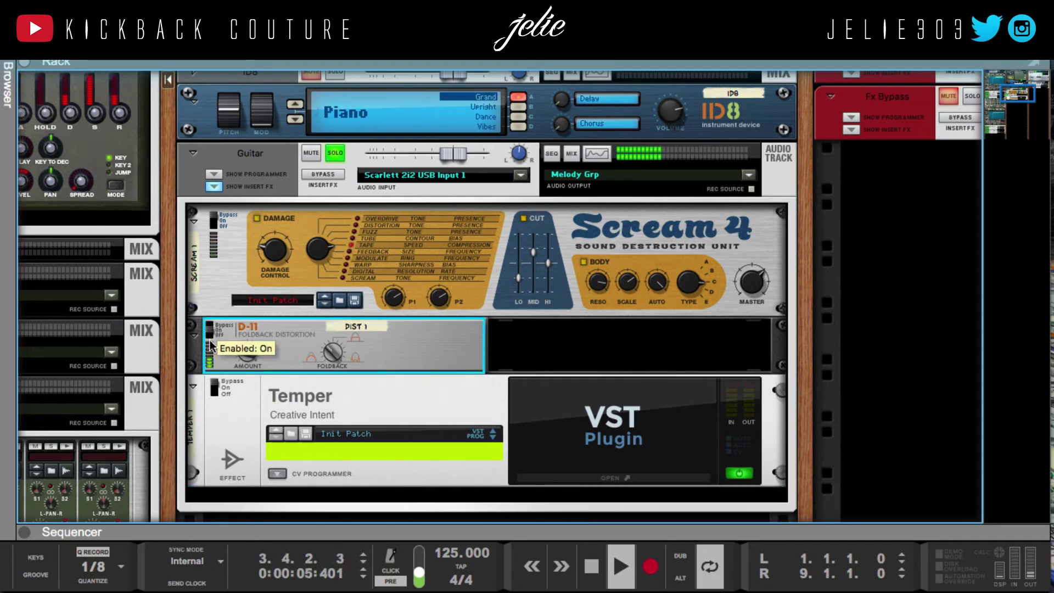
key(F2)
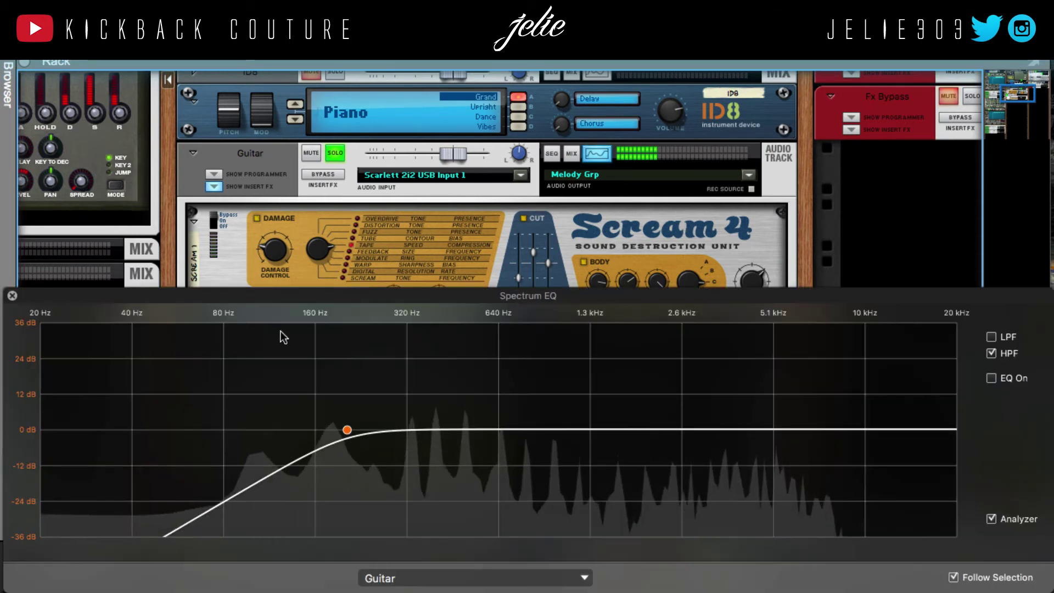
scroll(220, 208, down, 3)
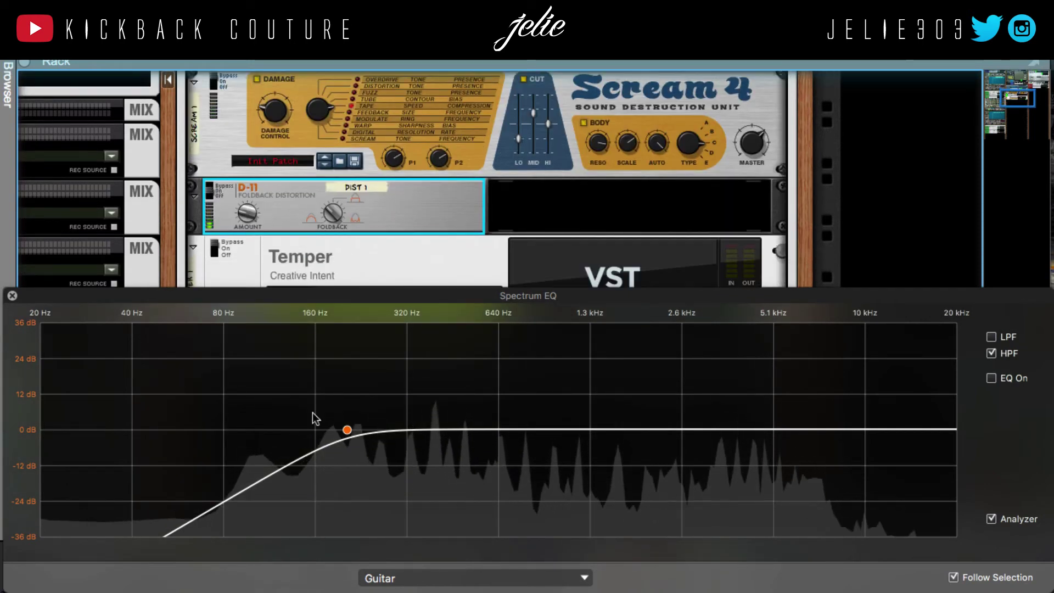
click(212, 196)
click(212, 195)
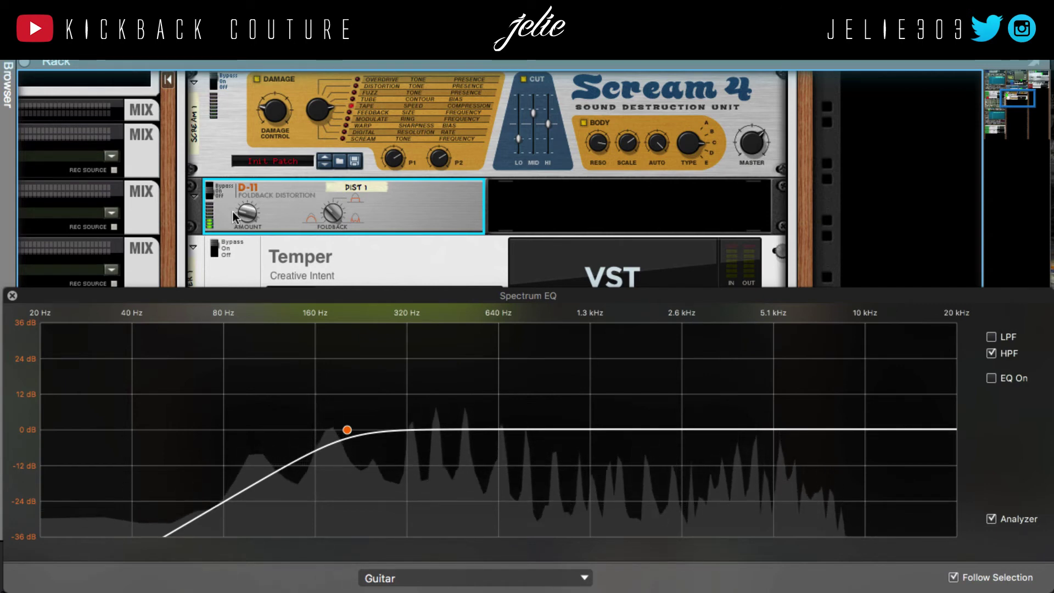
scroll(288, 220, down, 3)
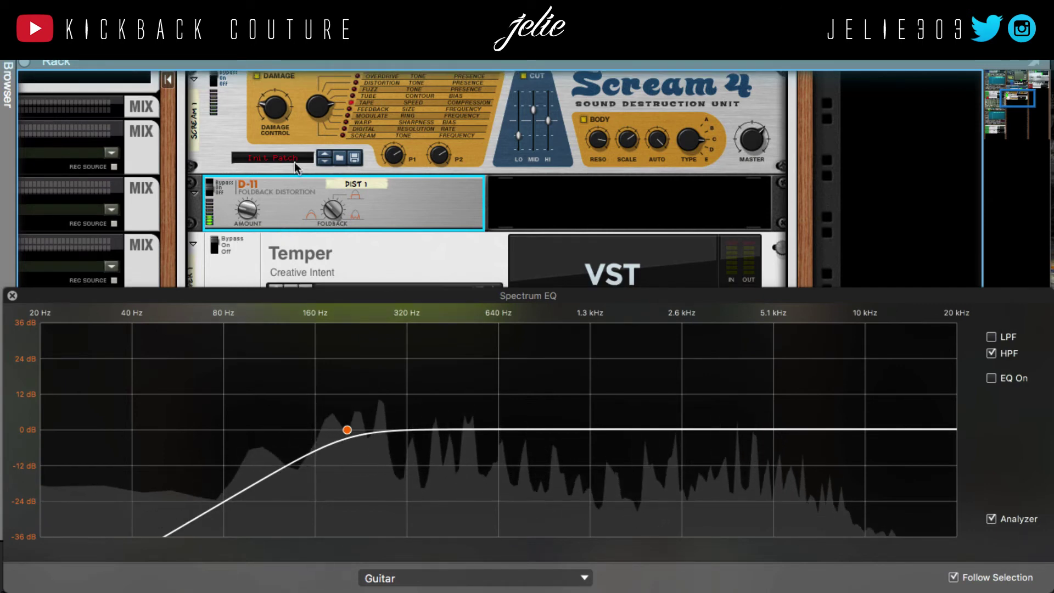
scroll(293, 191, down, 1)
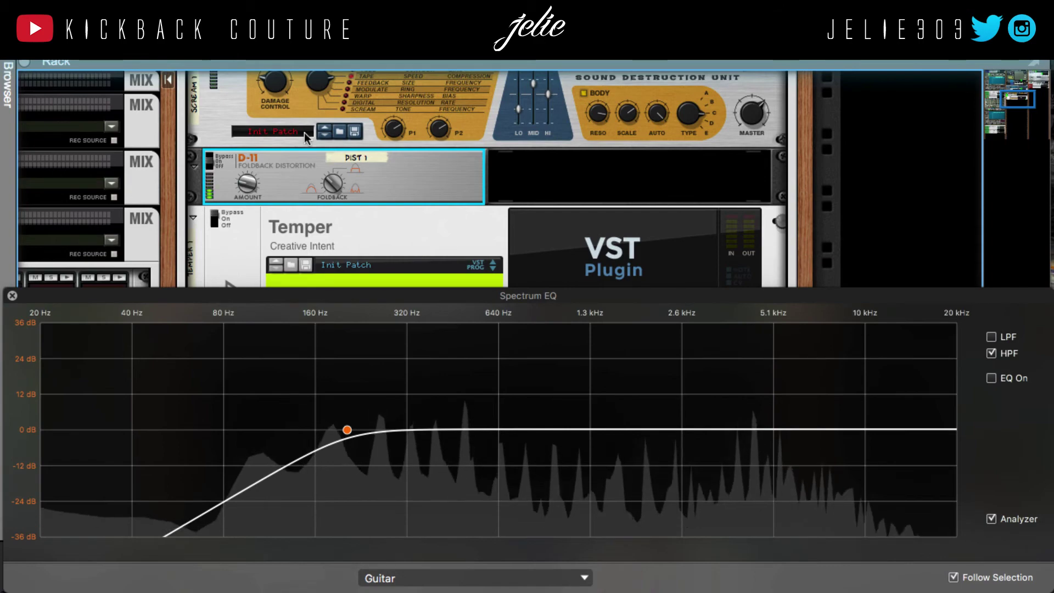
- Look over the mixer's signal path, dynamics, gate and send sections
drag(335, 62, 352, 288)
scroll(360, 122, up, 3)
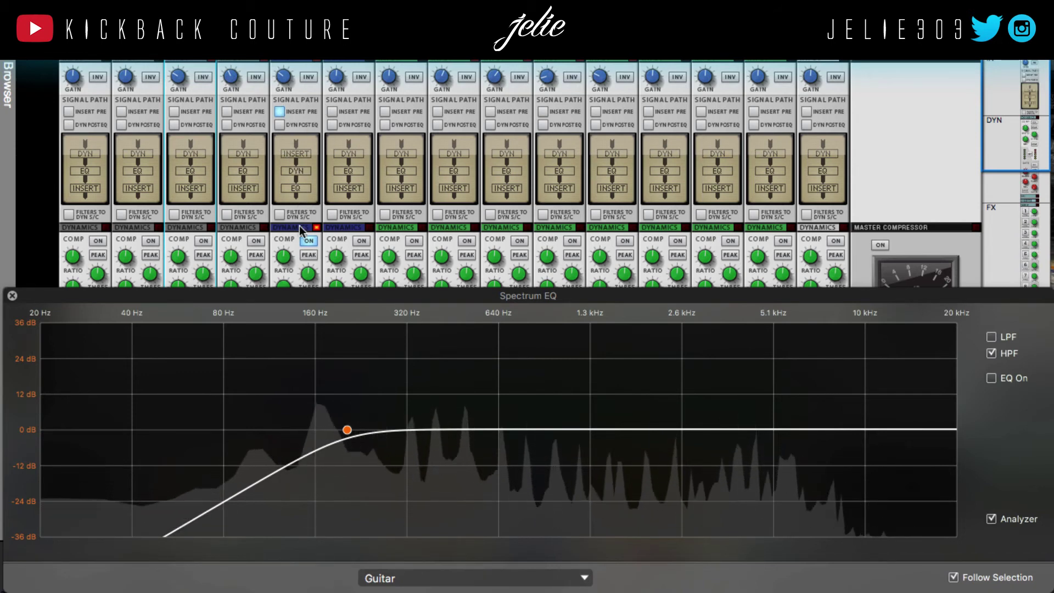
scroll(369, 258, down, 8)
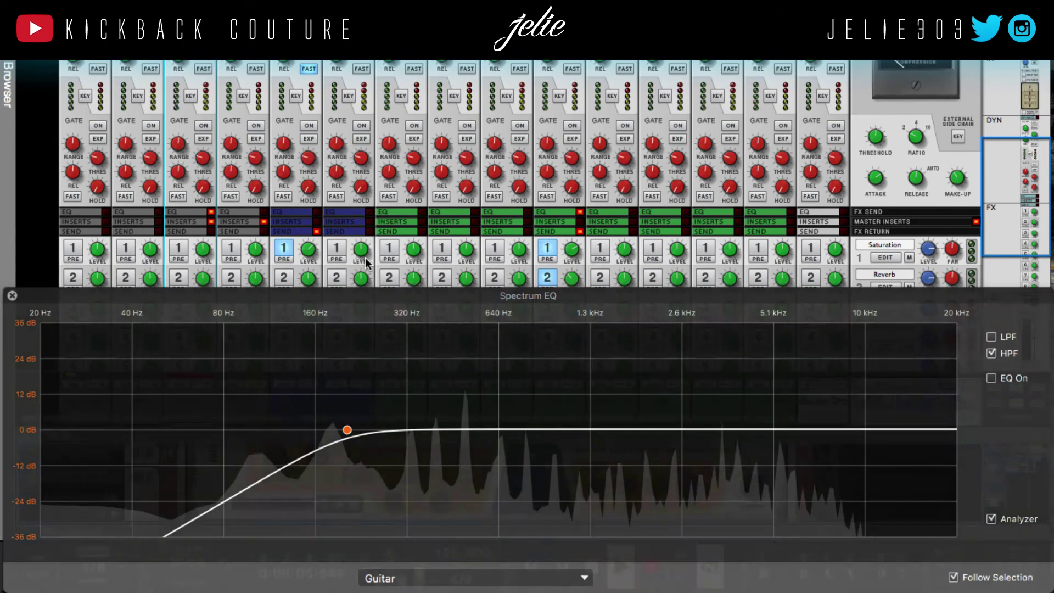
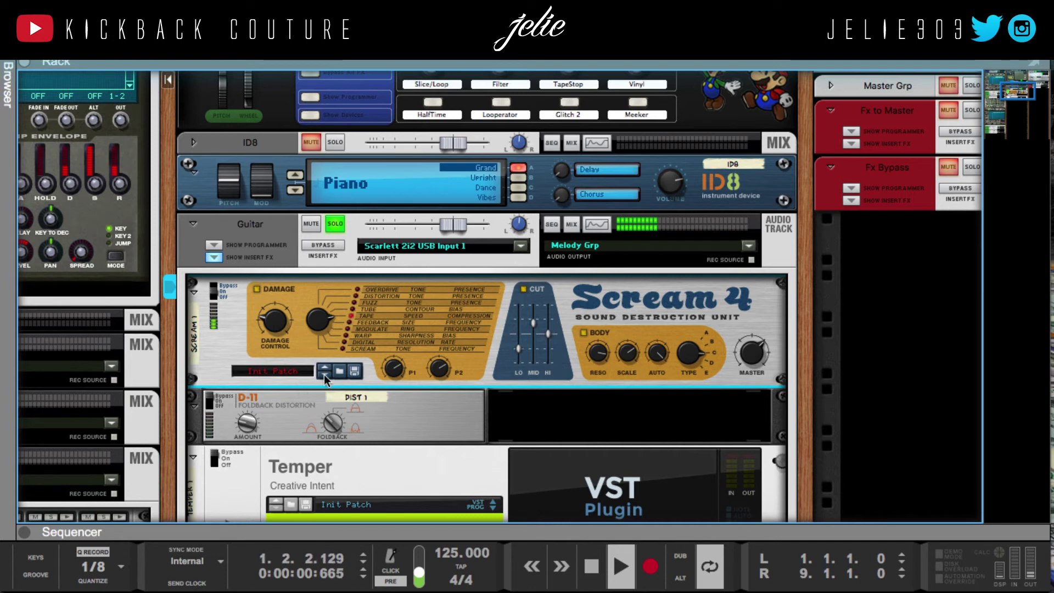
- Switch on the D-11 alongside the Scream 4 and lower its Amount, and set the Scream 4's Body Resonance to 80
click(225, 420)
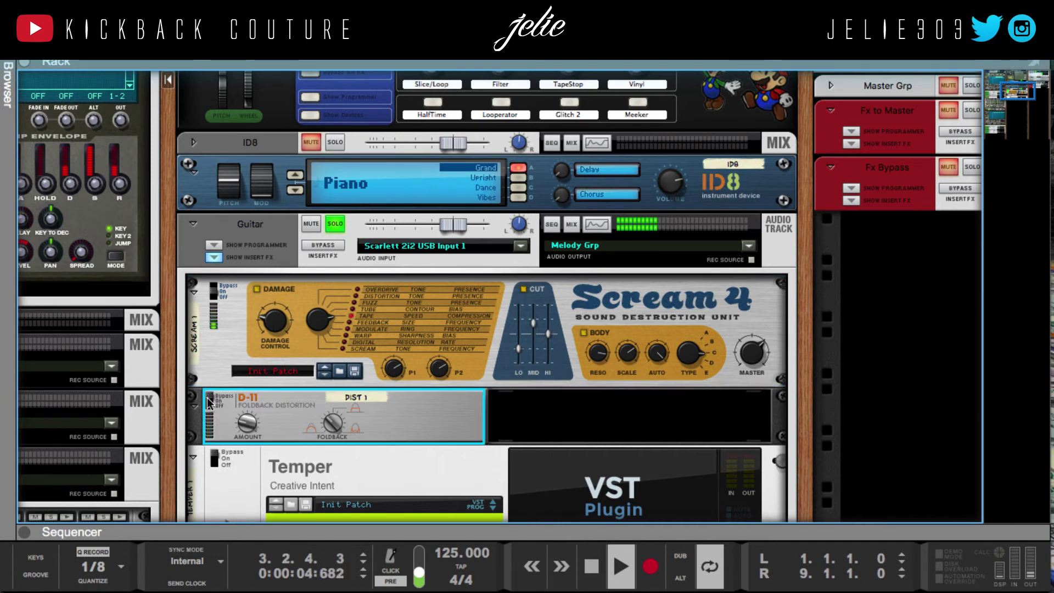
drag(246, 427, 246, 449)
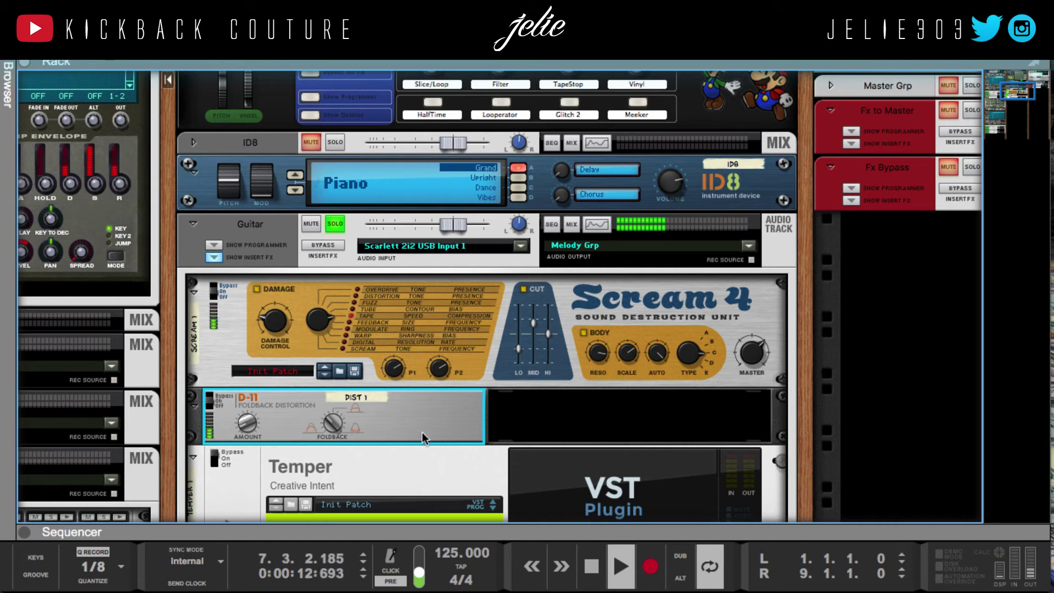
drag(605, 358, 599, 414)
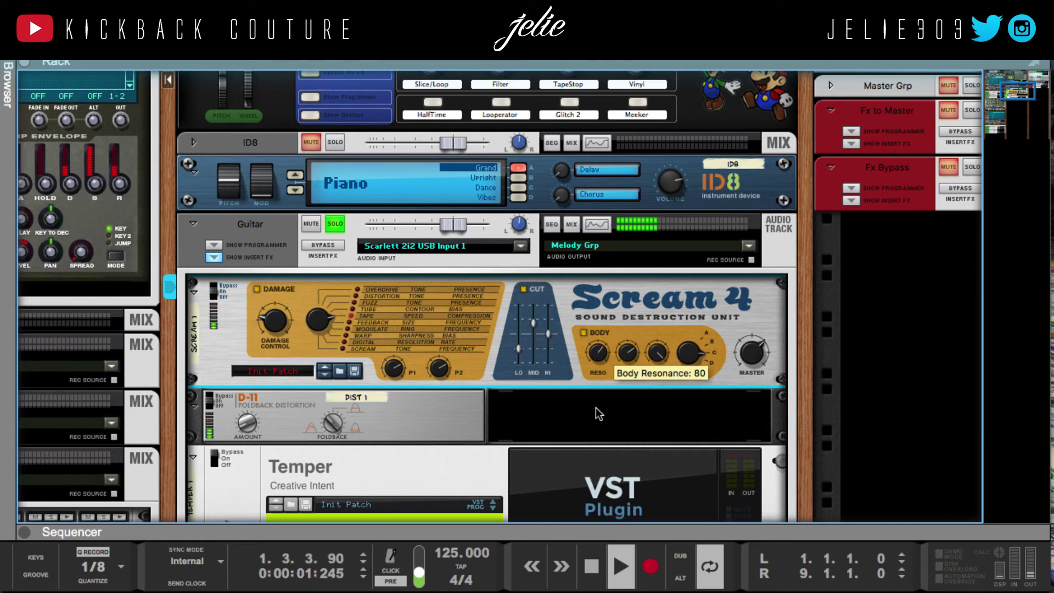
- Open Temper's interface beside its rack device and switch Temper on in the distortion chain
scroll(335, 449, down, 2)
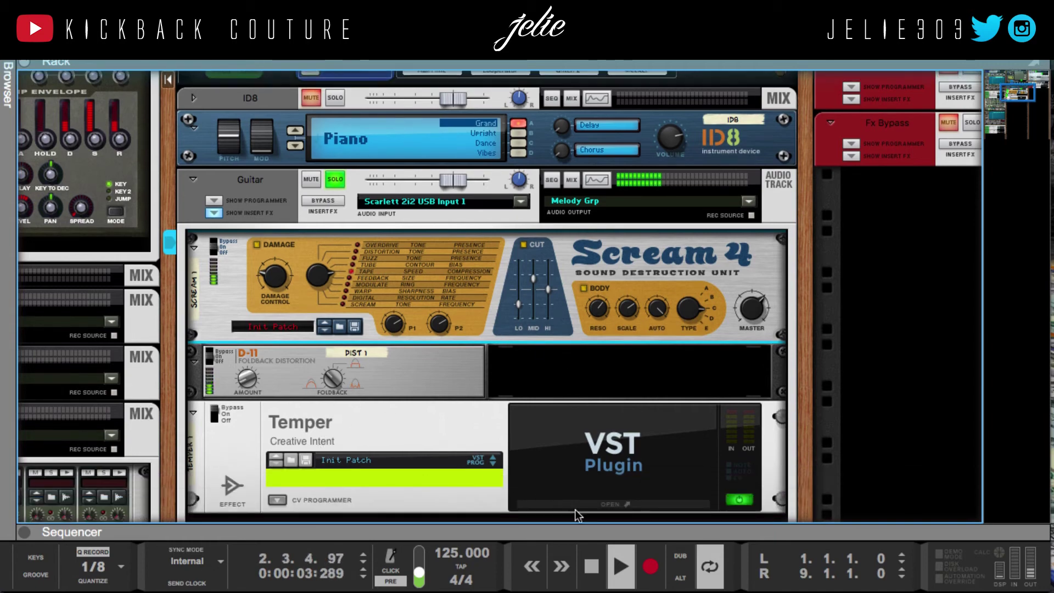
click(575, 503)
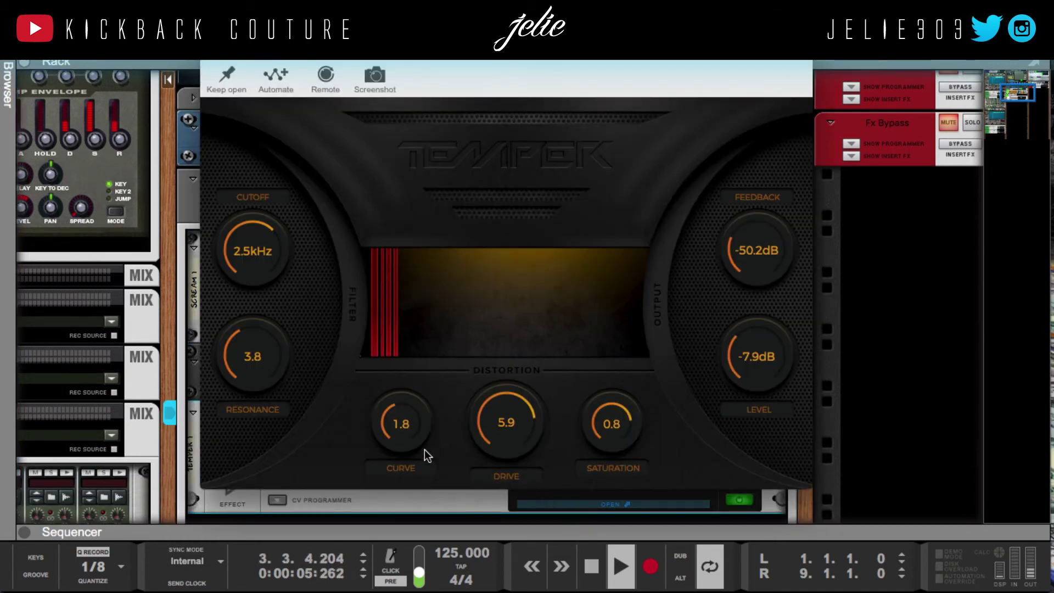
drag(505, 53, 681, 30)
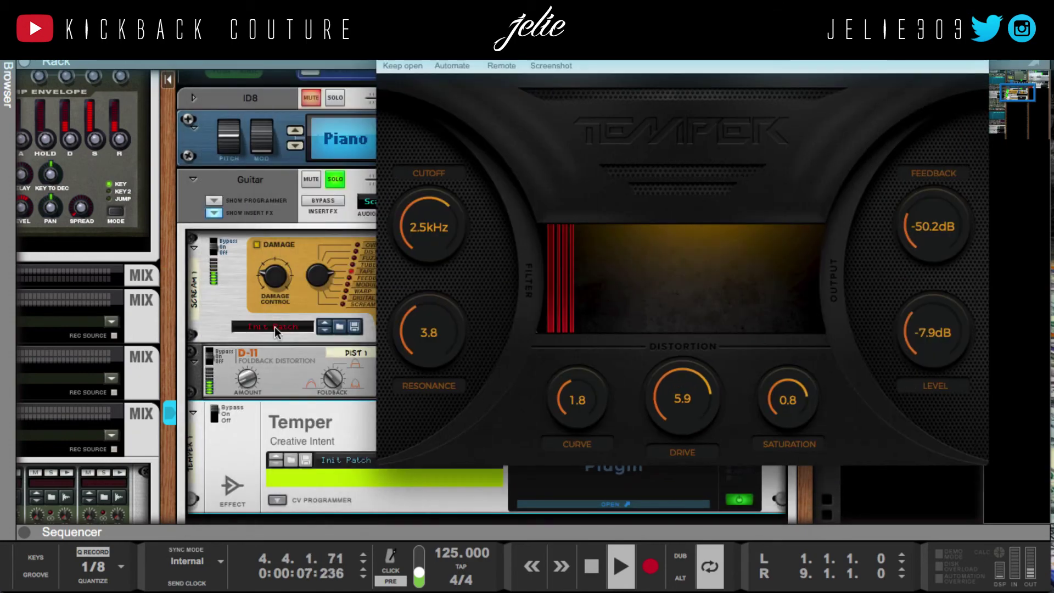
click(216, 417)
drag(522, 31, 423, 33)
- Set Temper's Cutoff to 1.5 kHz, Resonance to 2.1 and Level to -9.4 dB, and close its window
drag(341, 335, 346, 403)
mouse_move(332, 212)
mouse_down()
mouse_move(342, 255)
mouse_move(325, 176)
mouse_move(338, 232)
mouse_up()
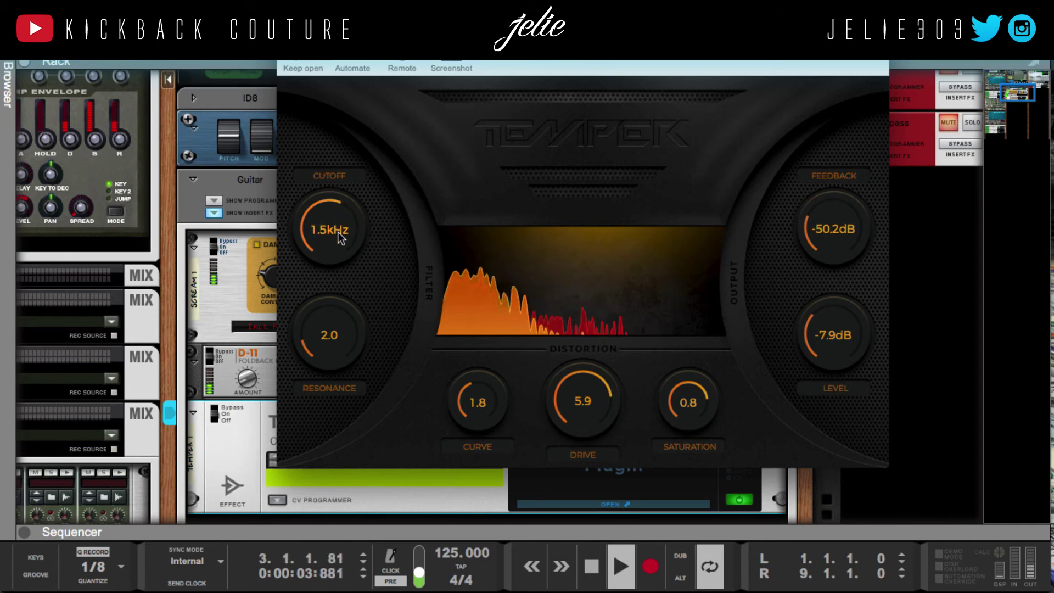
mouse_move(328, 332)
mouse_down()
mouse_move(324, 289)
mouse_move(326, 330)
mouse_up()
drag(808, 346, 835, 345)
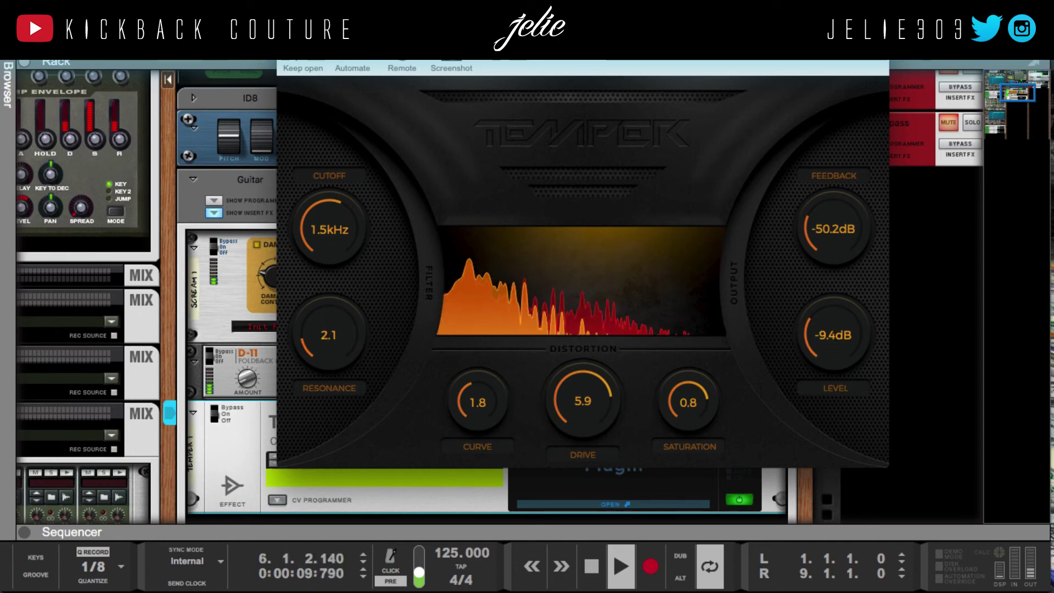
click(614, 504)
- Add a FabFilter Pro-Q 2 effect after Temper in the Guitar track's inserts and open its interface
scroll(294, 381, down, 3)
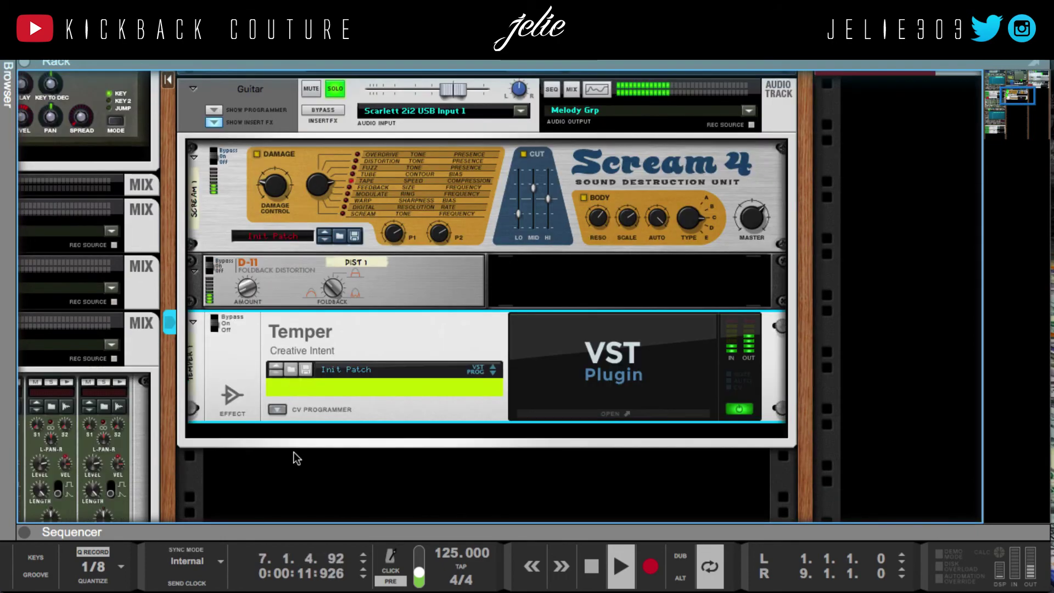
right_click(302, 431)
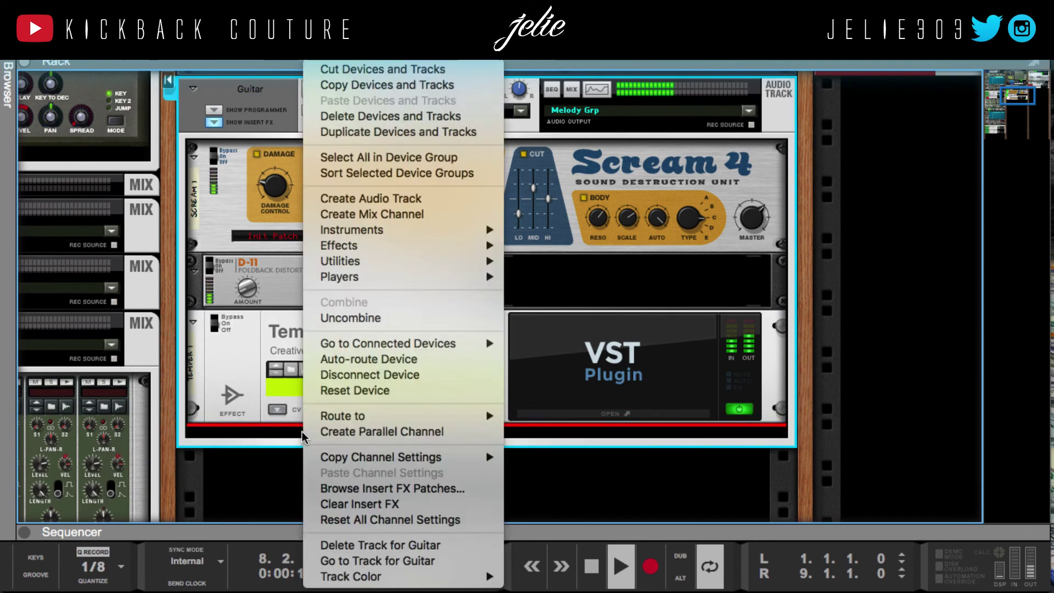
mouse_move(383, 245)
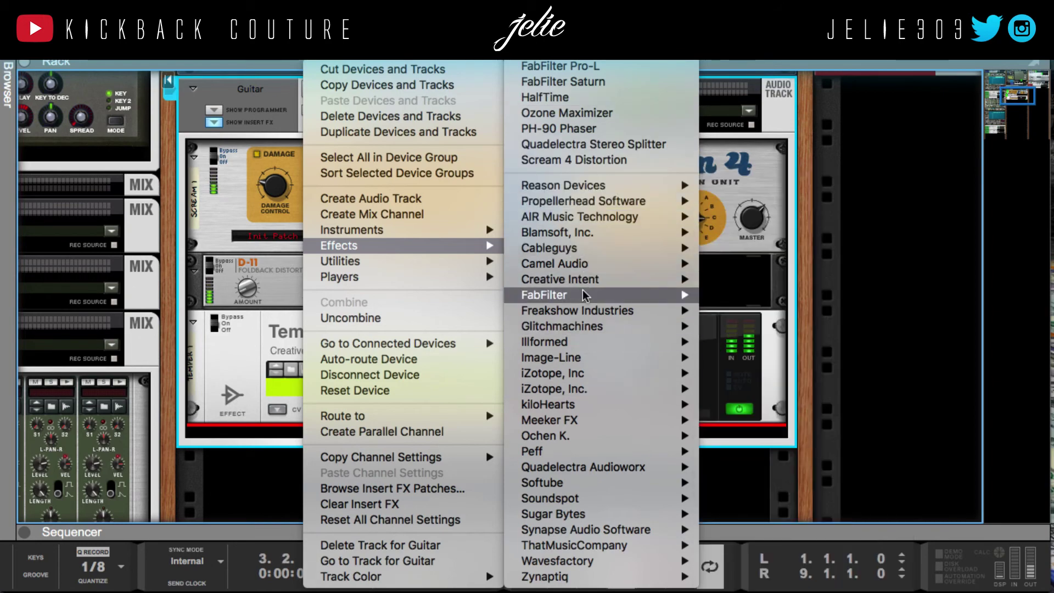
mouse_move(587, 295)
click(762, 389)
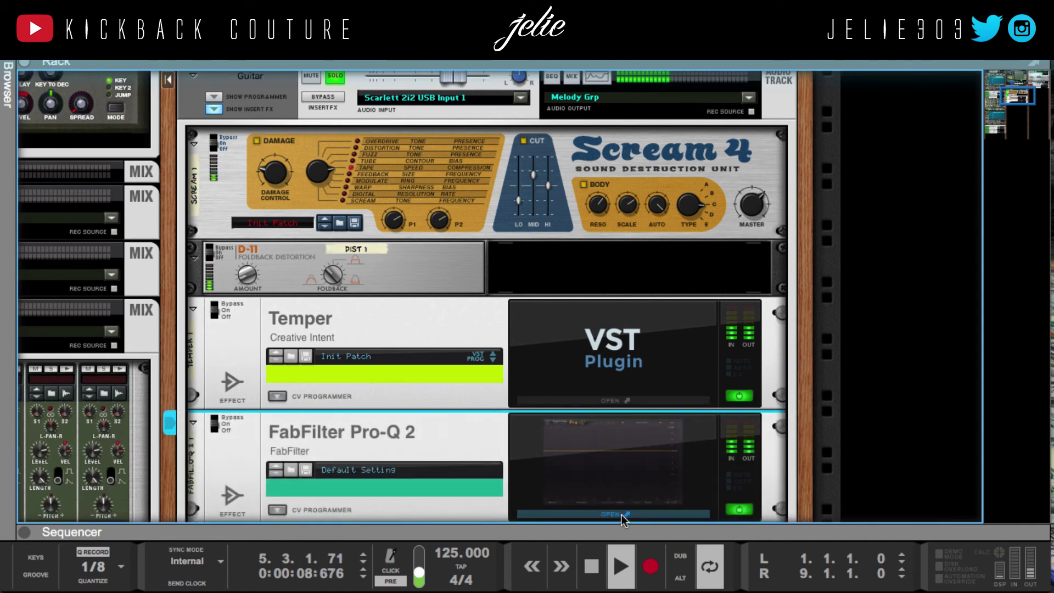
click(597, 510)
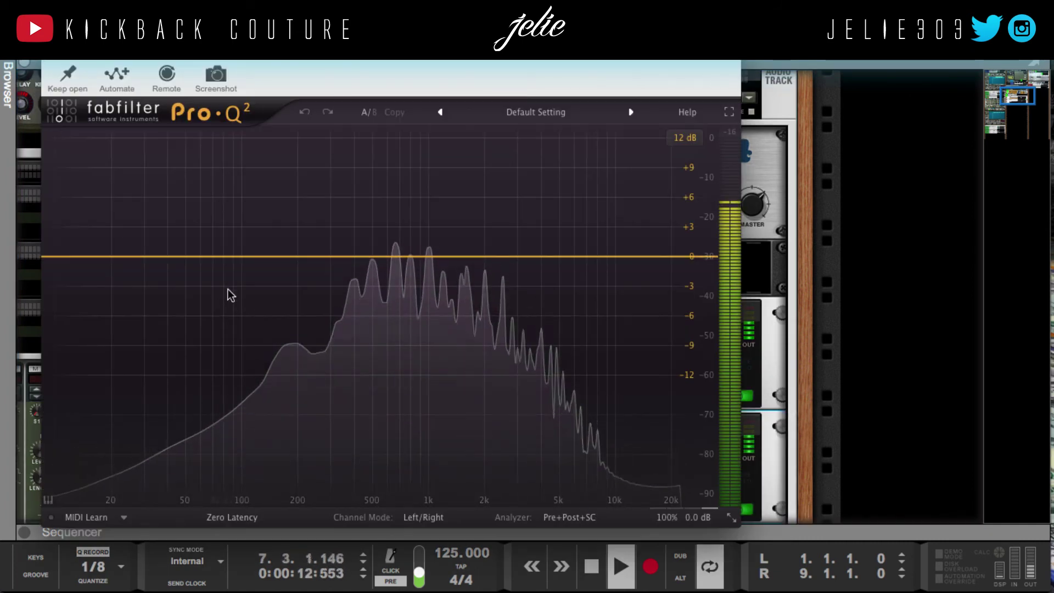
- Add an EQ band at about 47 Hz and make it a Low Cut with a 96 dB/oct slope
drag(182, 286, 181, 296)
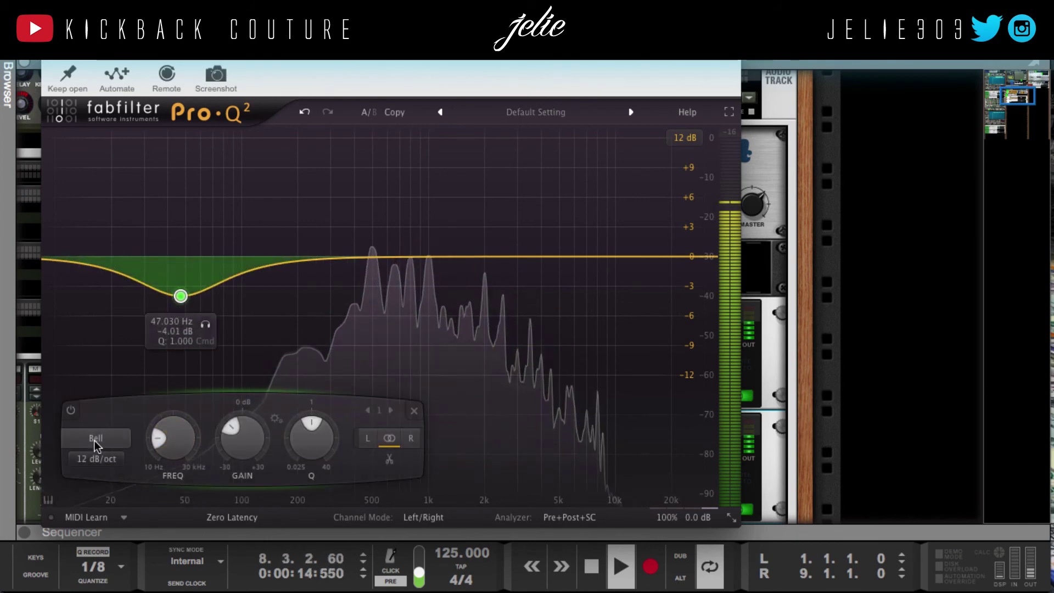
click(96, 438)
click(100, 491)
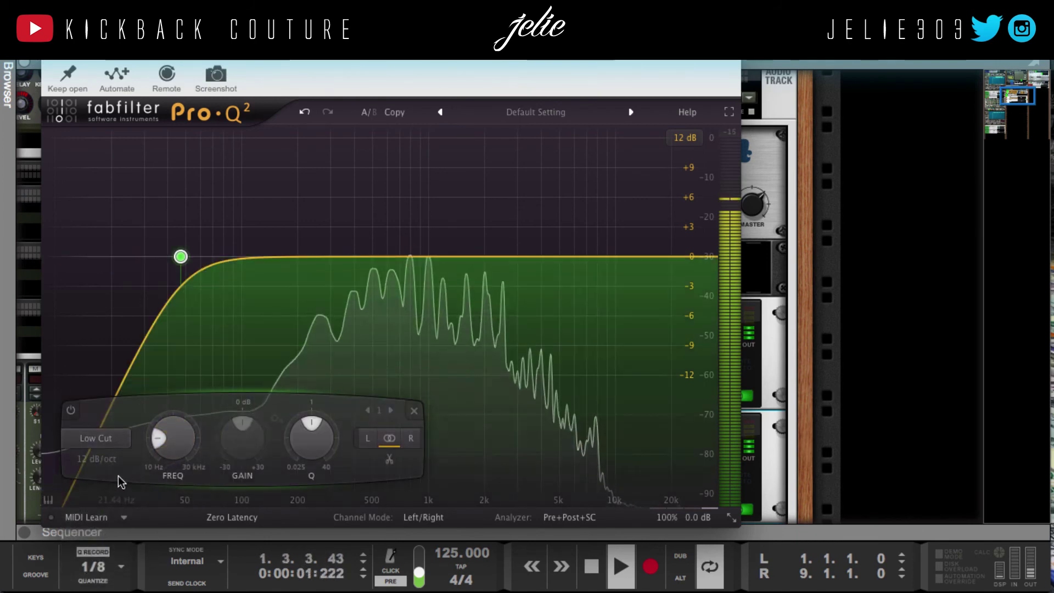
click(101, 462)
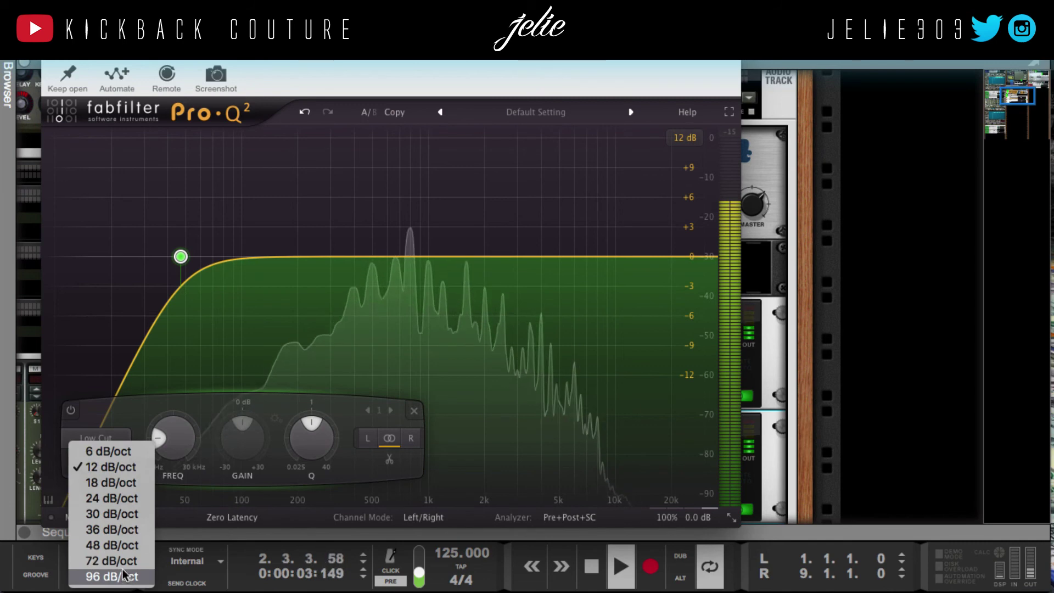
click(95, 581)
- Raise the low cut's frequency to somewhat below 100 Hz and close the equalizer window
scroll(166, 432, up, 3)
scroll(167, 432, down, 2)
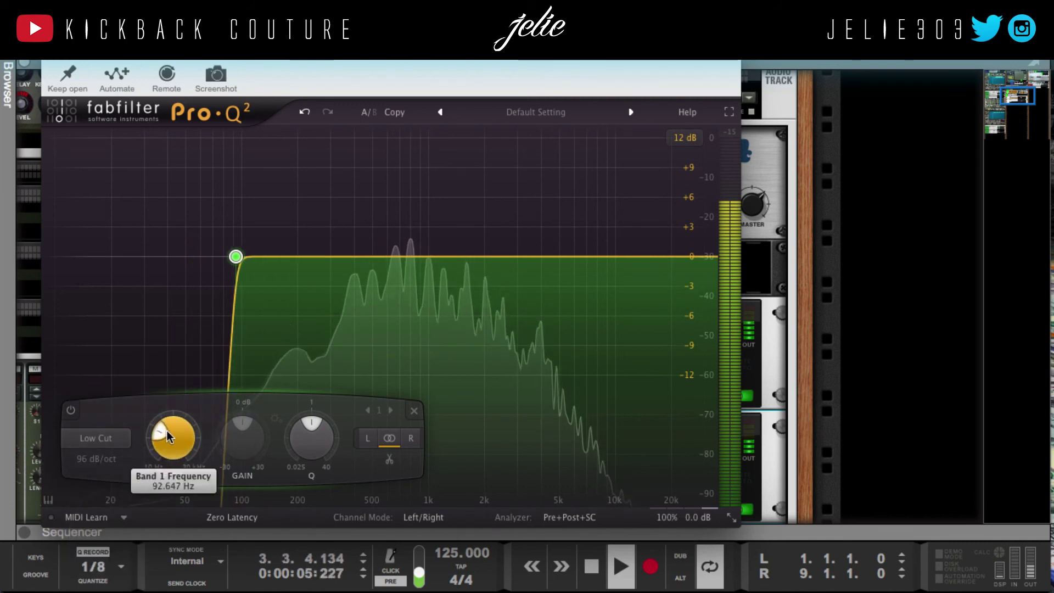
key(ctrl+w)
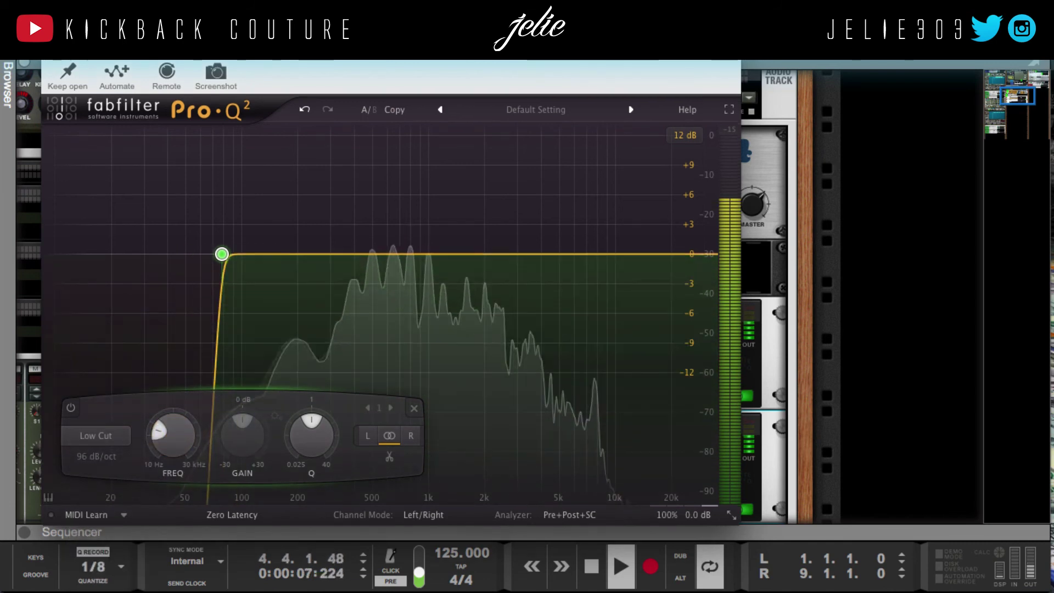
- Compare the sound with the D-11 bypassed and re-enabled, and set Scream 4's Damage Control to 15
scroll(300, 300, down, 2)
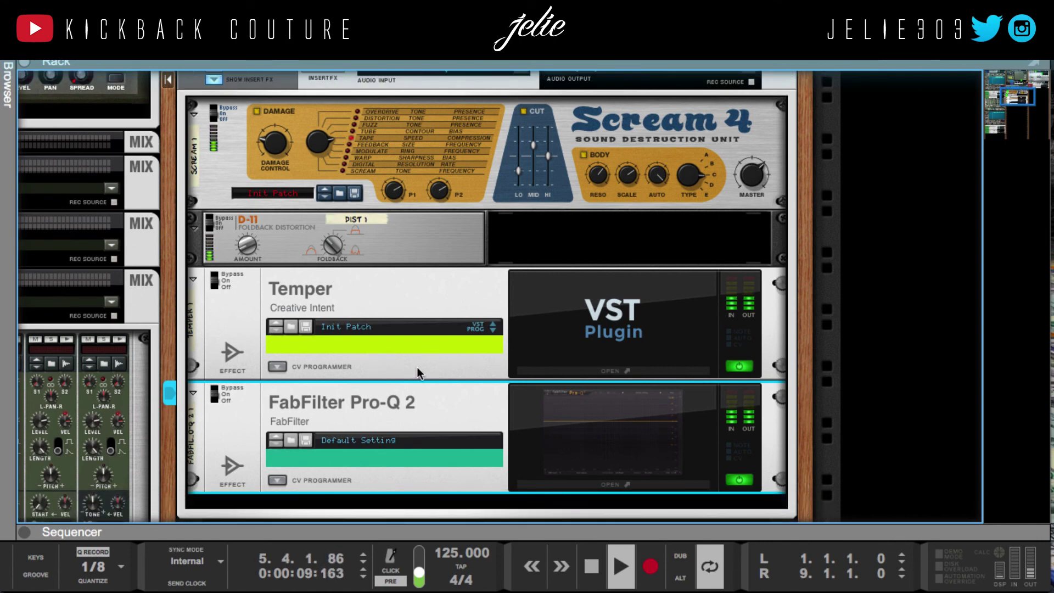
scroll(299, 305, up, 3)
click(211, 301)
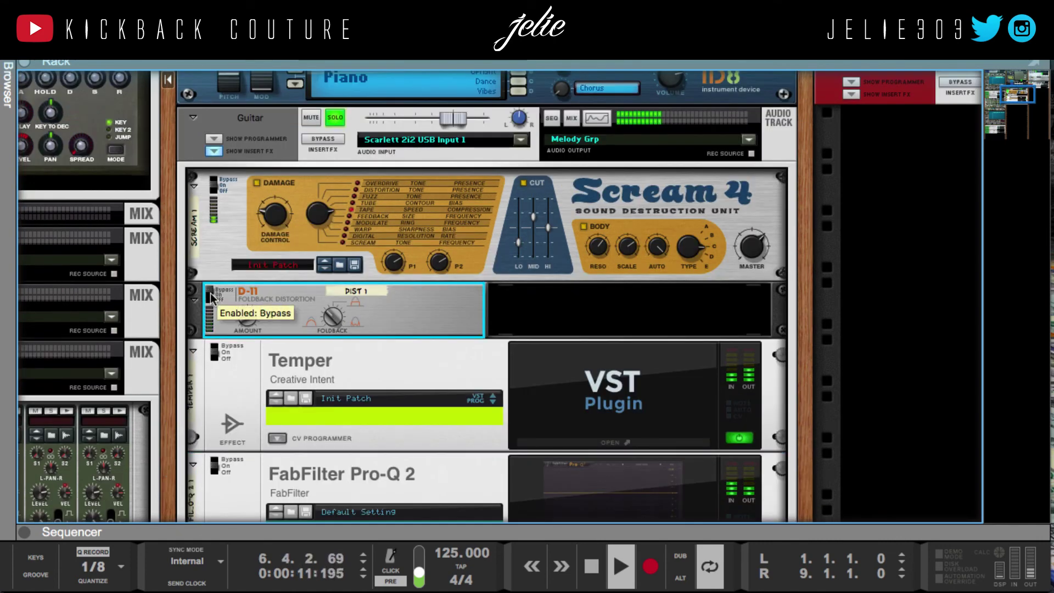
click(211, 301)
drag(277, 219, 259, 249)
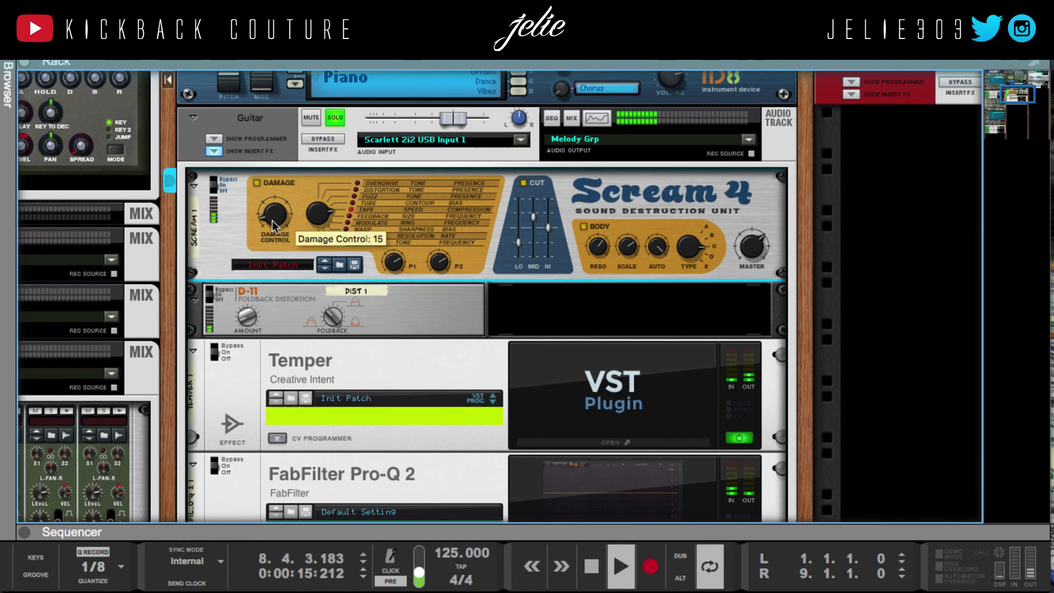
- Hide the Guitar track's insert effects in the rack
scroll(280, 242, up, 1)
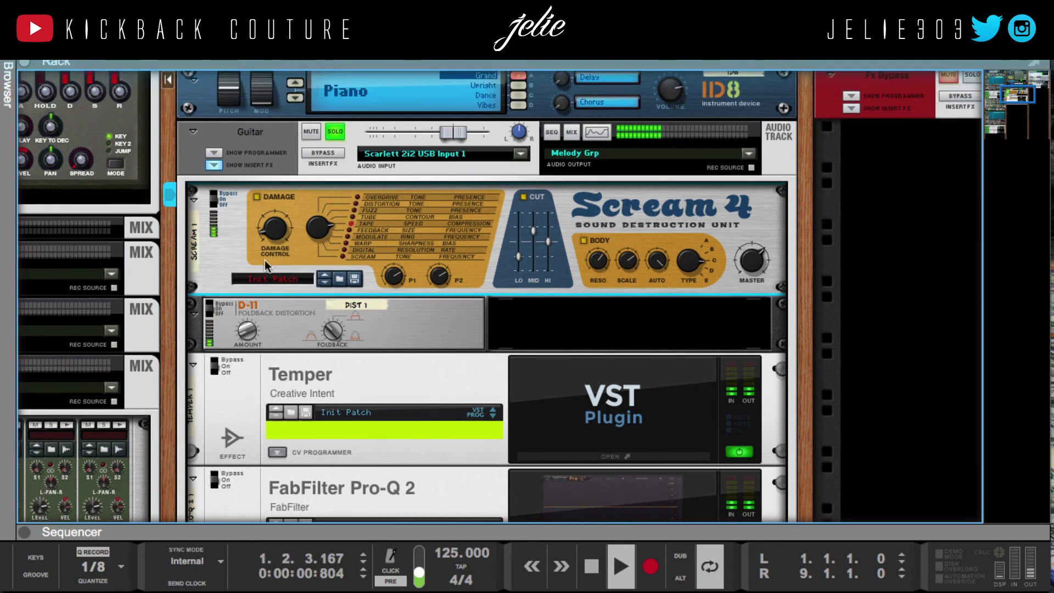
click(214, 165)
scroll(225, 187, up, 5)
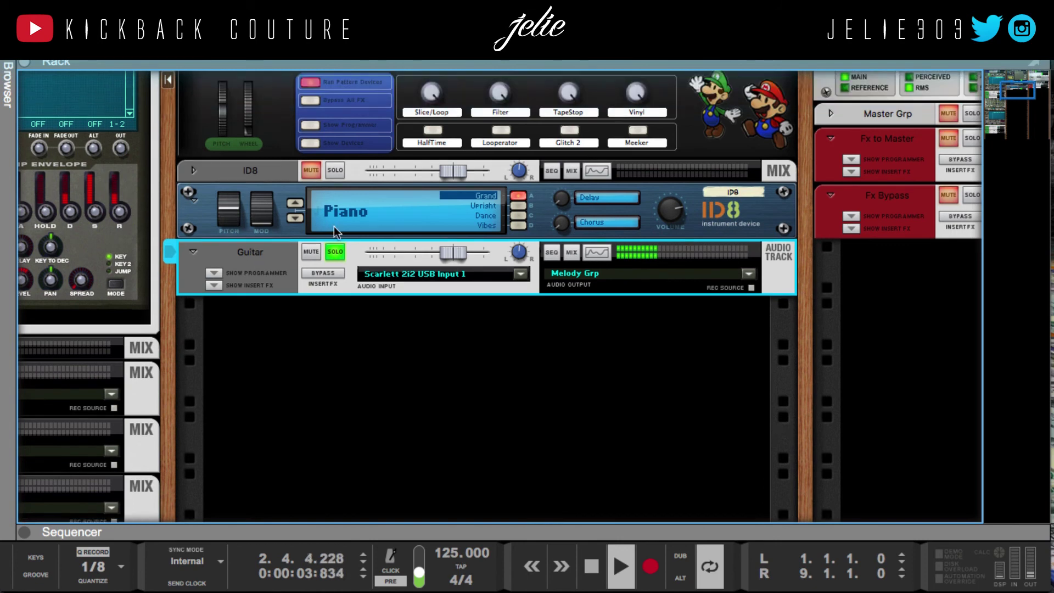
scroll(334, 226, up, 3)
- Audition the guitar with HalfTime enabled in Fx Melody 3, and with the Guitar track's insert effects bypassed
click(432, 190)
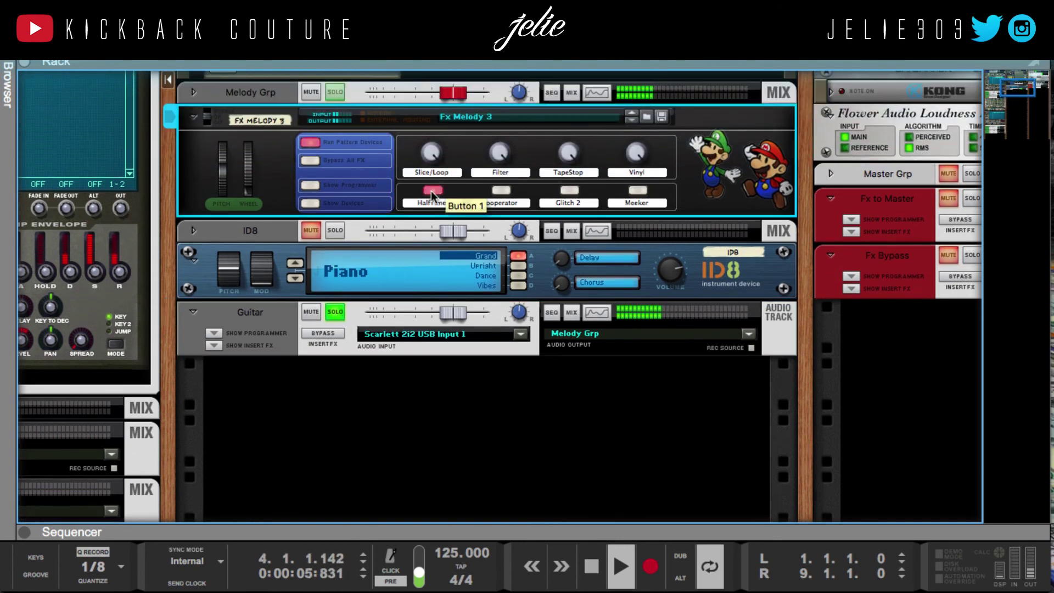
key(space)
key(space)
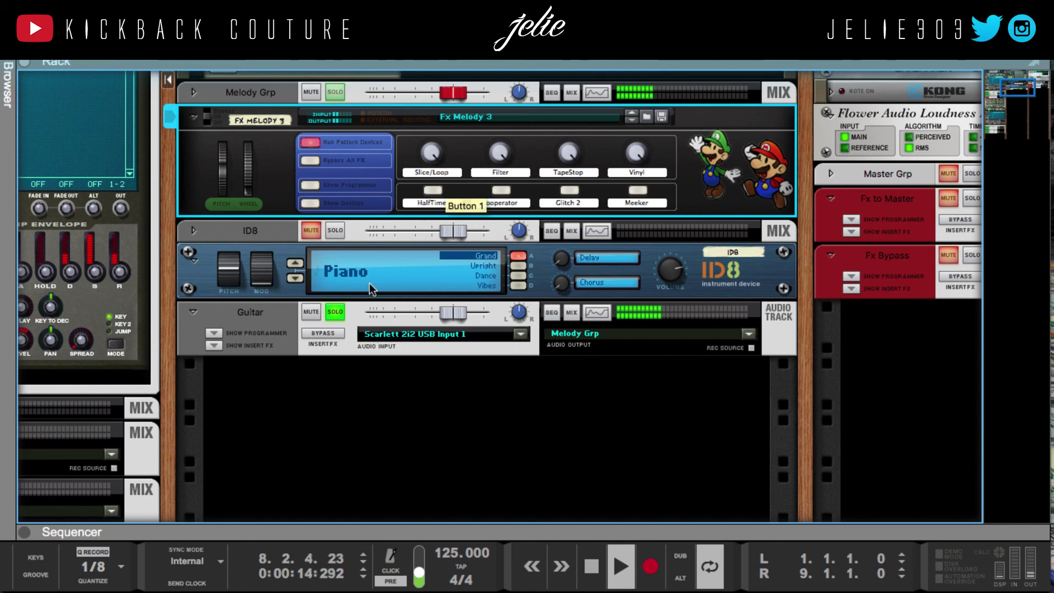
click(321, 332)
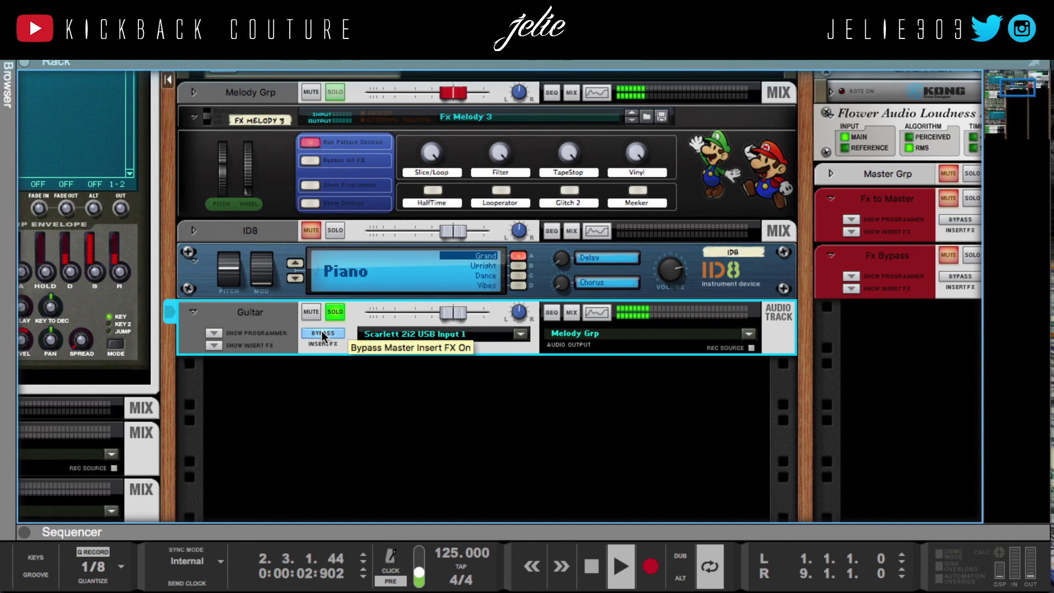
- Turn on HalfTime in Fx Melody 3 and unsolo the Guitar track
click(432, 189)
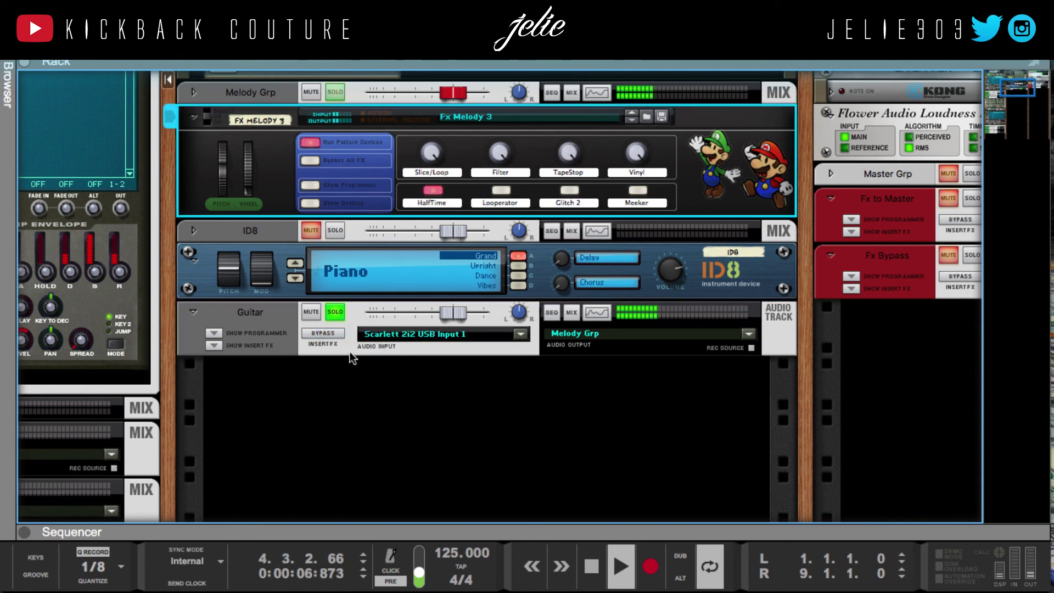
click(335, 312)
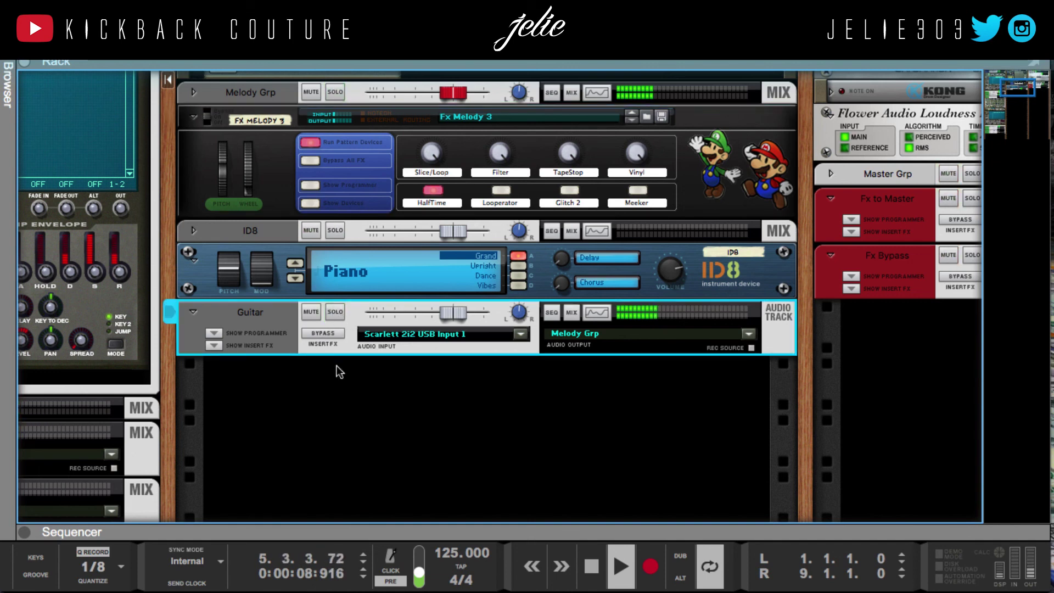